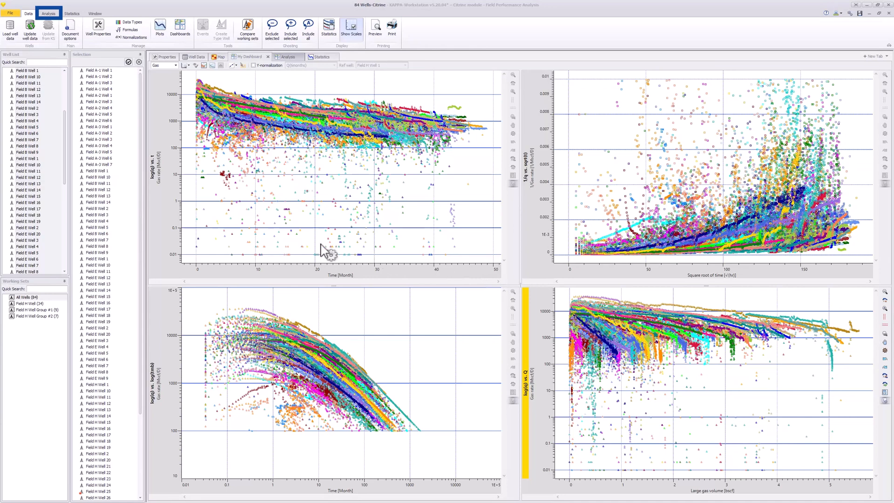
Select Field H Well 25 from the Field H Well working set and start a Topaze analysis for it
{"action": "left_click", "coordinate": [49, 14]}
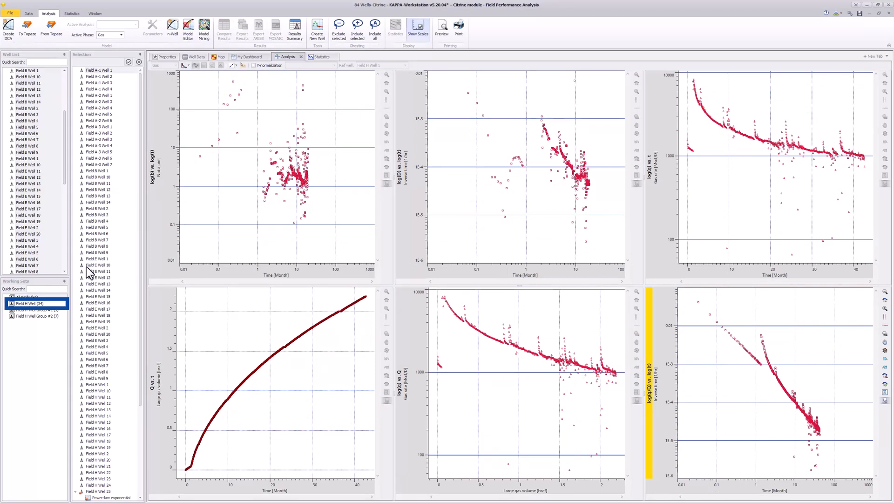
{"action": "left_click", "coordinate": [32, 305]}
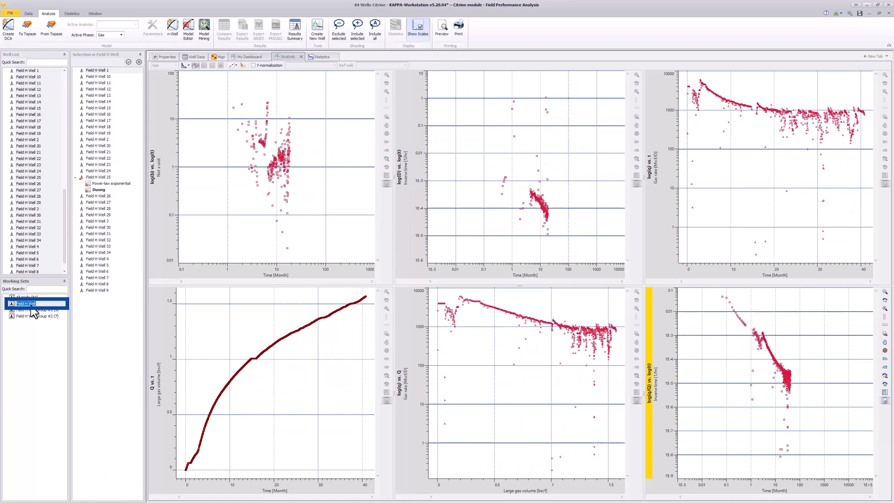
{"action": "left_click", "coordinate": [96, 177]}
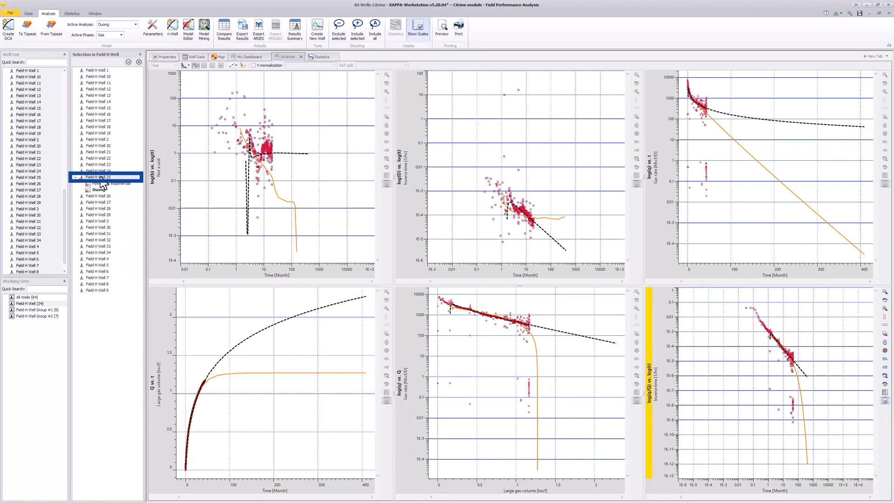
{"action": "left_click", "coordinate": [29, 35]}
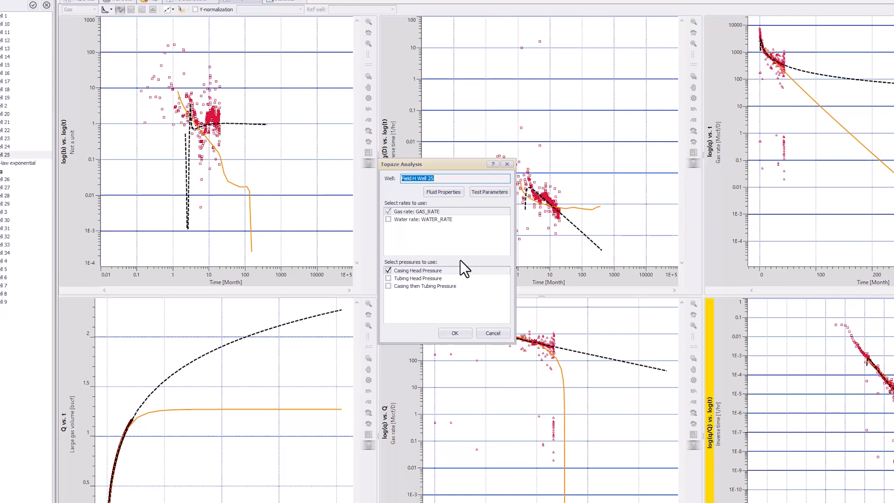
Review the well's advanced PVT definition, examining the dry gas property curves including Bg and cg
{"action": "left_click", "coordinate": [443, 192]}
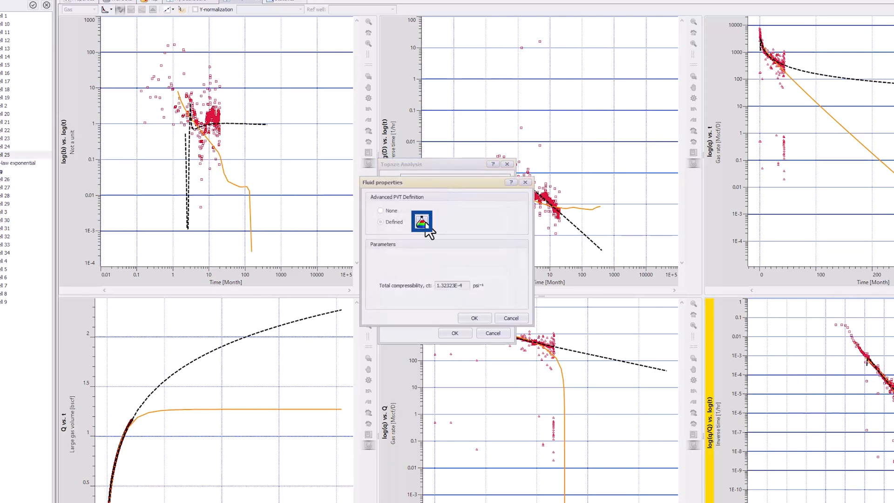
{"action": "left_click", "coordinate": [422, 222]}
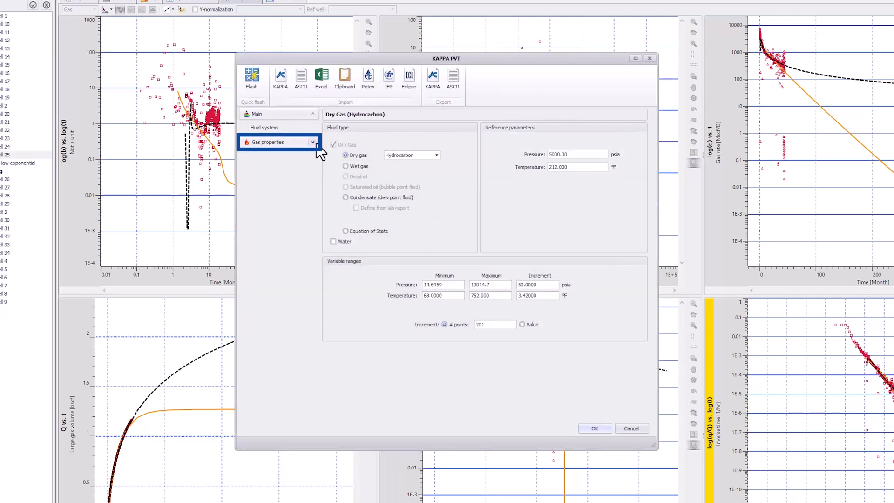
{"action": "left_click", "coordinate": [280, 142]}
{"action": "left_click", "coordinate": [268, 164]}
{"action": "left_click", "coordinate": [255, 171]}
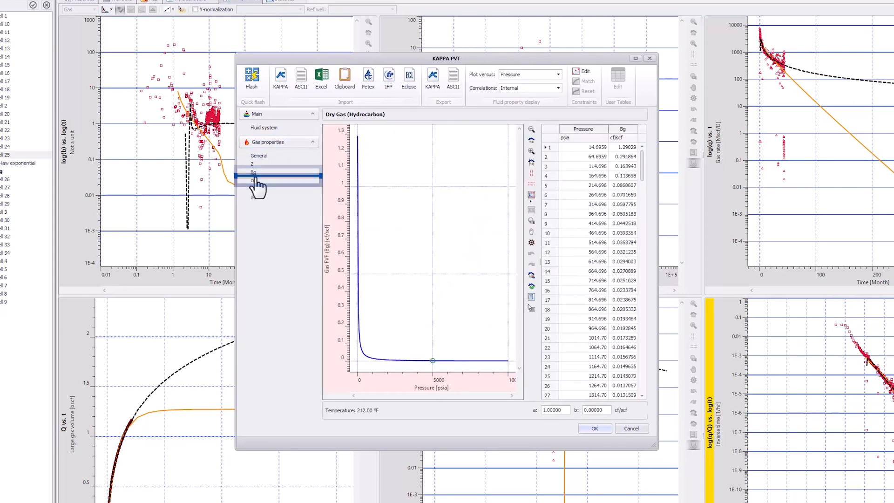
{"action": "left_click", "coordinate": [255, 180]}
{"action": "left_click", "coordinate": [582, 429]}
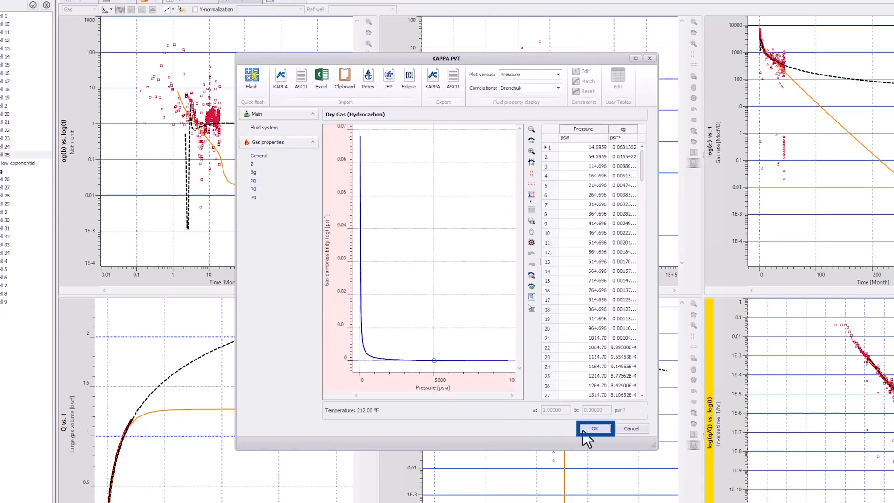
{"action": "left_click", "coordinate": [473, 319]}
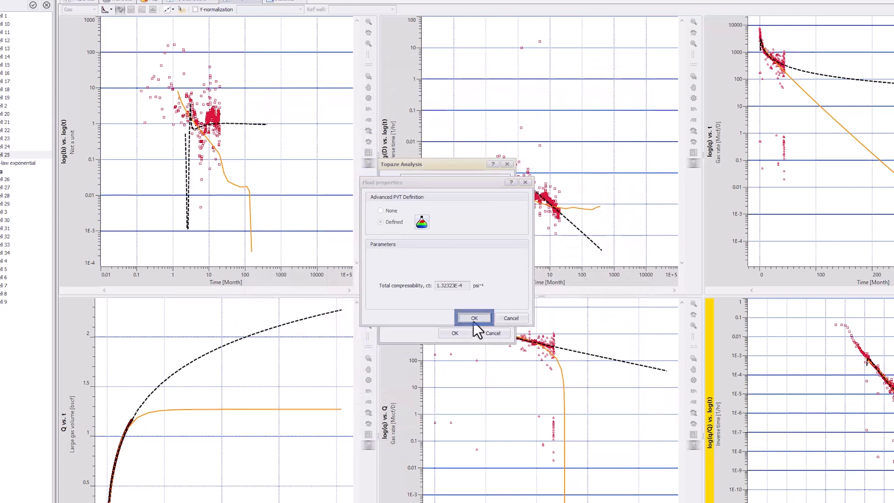
Check the pay zone, well radius, porosity and rock compressibility in the well's test parameters
{"action": "left_click", "coordinate": [487, 193]}
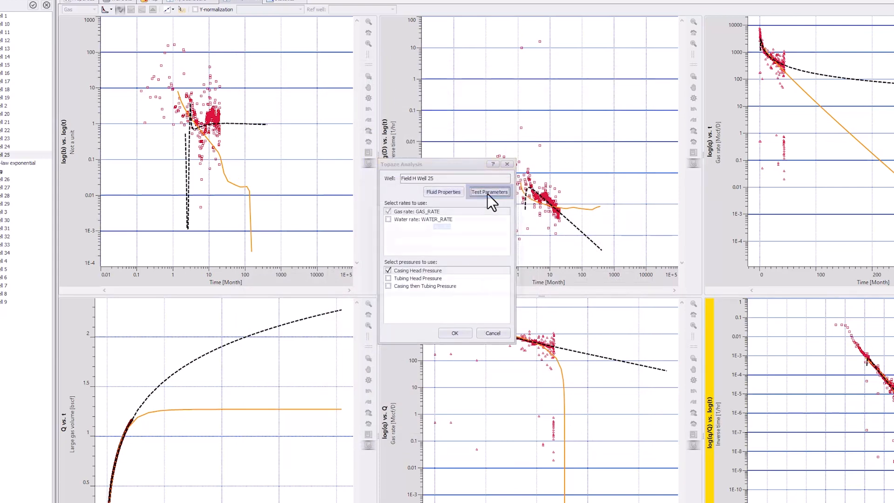
{"action": "left_click", "coordinate": [464, 226]}
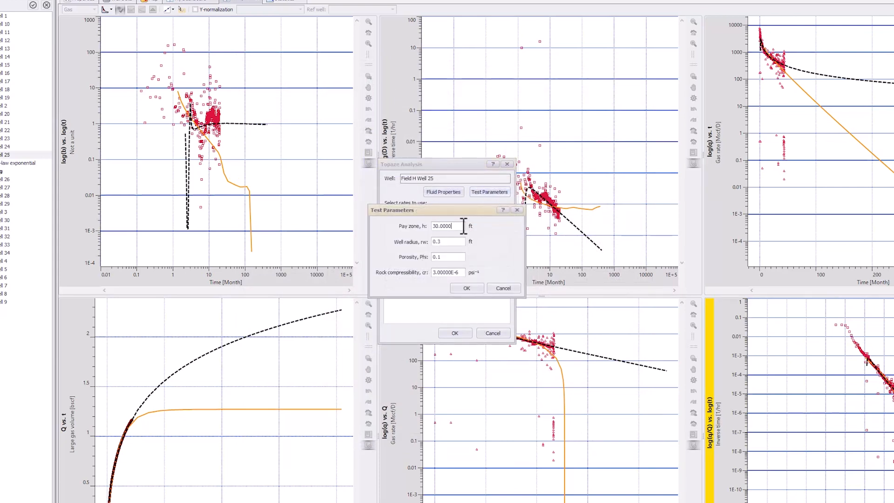
{"action": "left_click", "coordinate": [463, 291]}
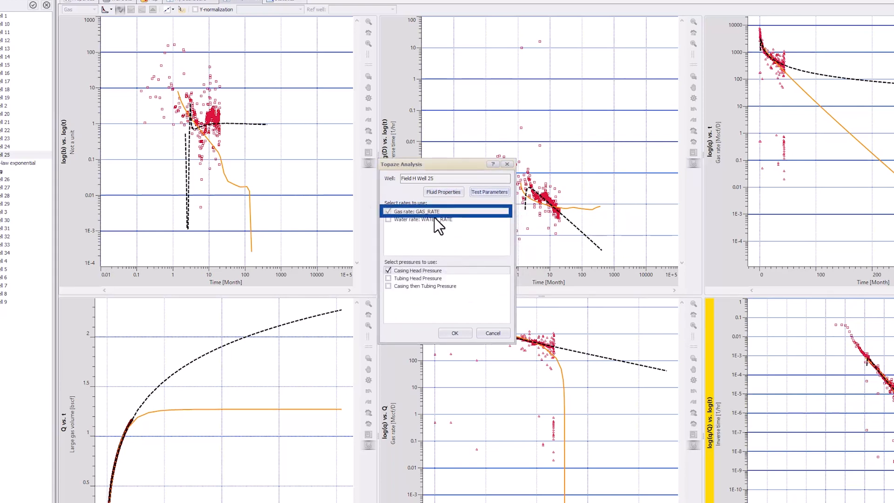
Use Casing then Tubing Pressure instead of Casing Head Pressure and create the Topaze analysis
{"action": "left_click", "coordinate": [390, 272]}
{"action": "left_click", "coordinate": [388, 286]}
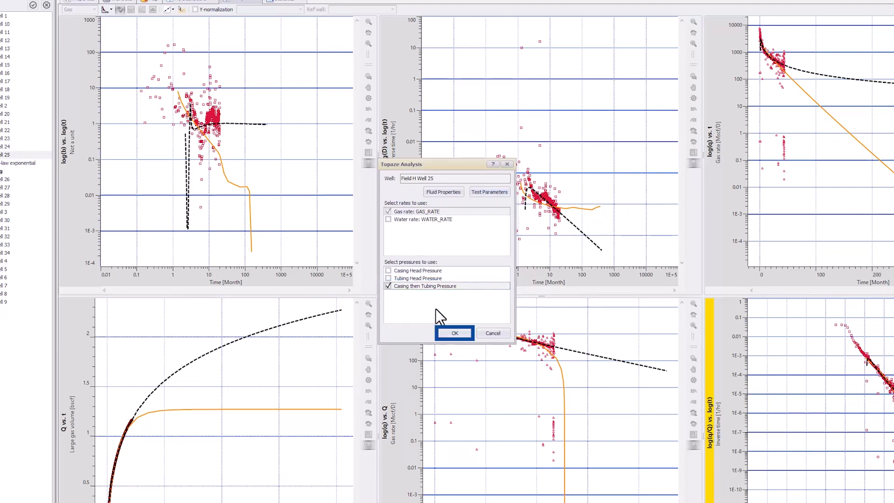
{"action": "left_click", "coordinate": [454, 333]}
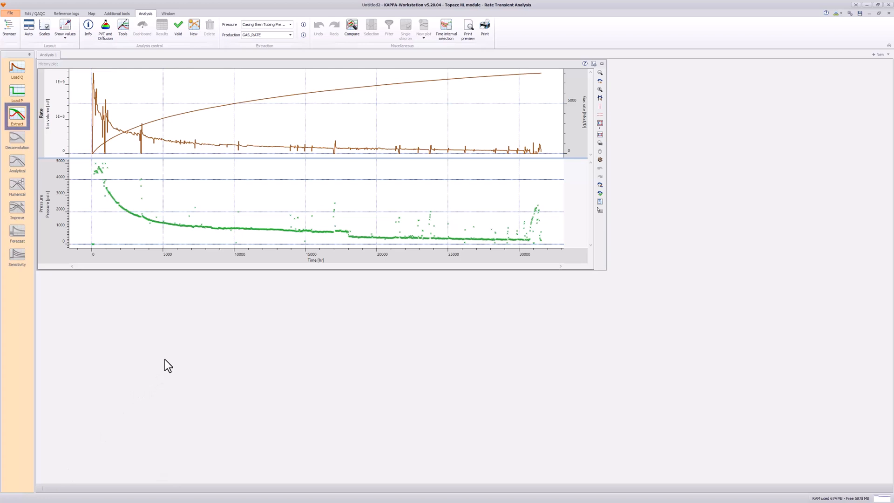
Extract the rate and pressure data with the time range starting at about 1000 hr elapsed, excluding the earliest production
{"action": "left_click", "coordinate": [21, 123]}
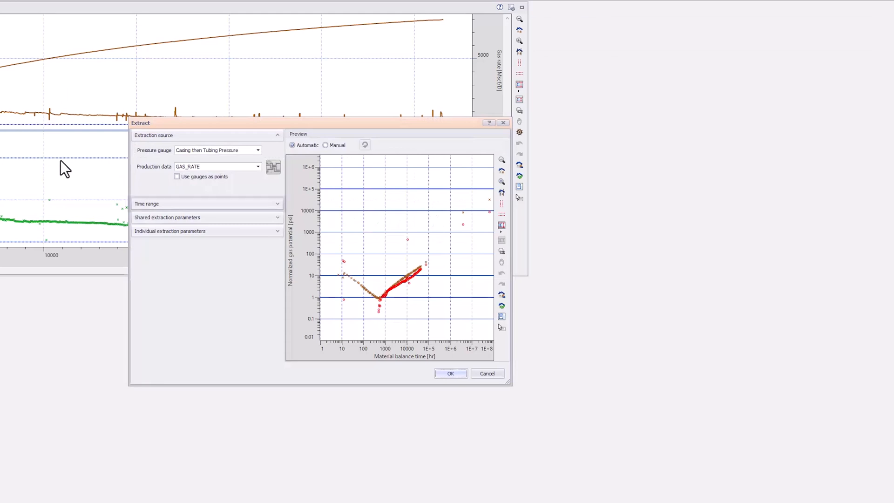
{"action": "left_click", "coordinate": [276, 204]}
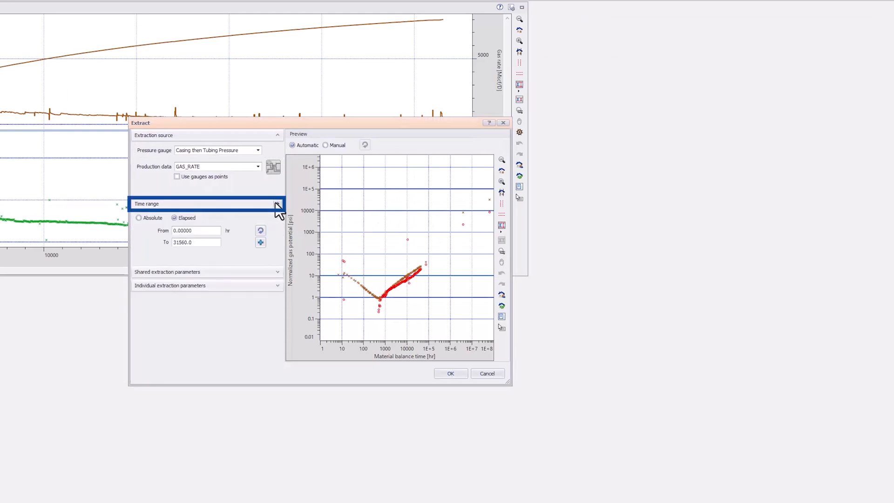
{"action": "left_click", "coordinate": [261, 242]}
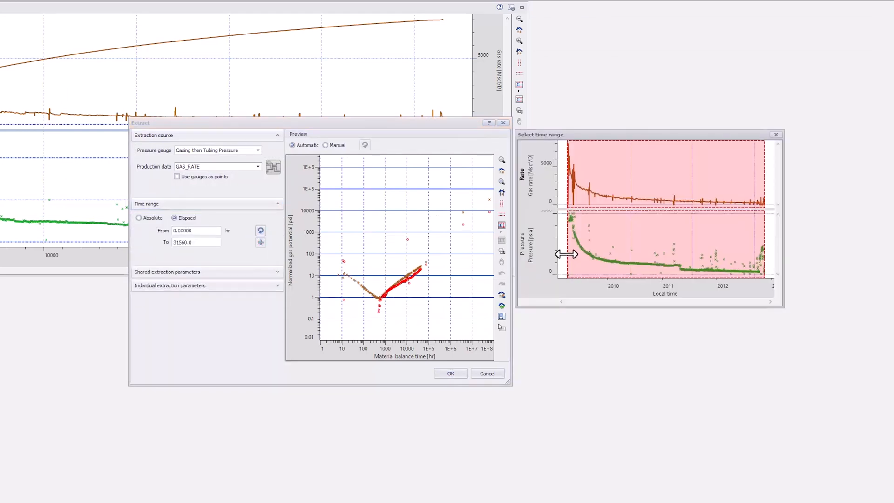
{"action": "left_click_drag", "start_coordinate": [567, 254], "coordinate": [573, 250]}
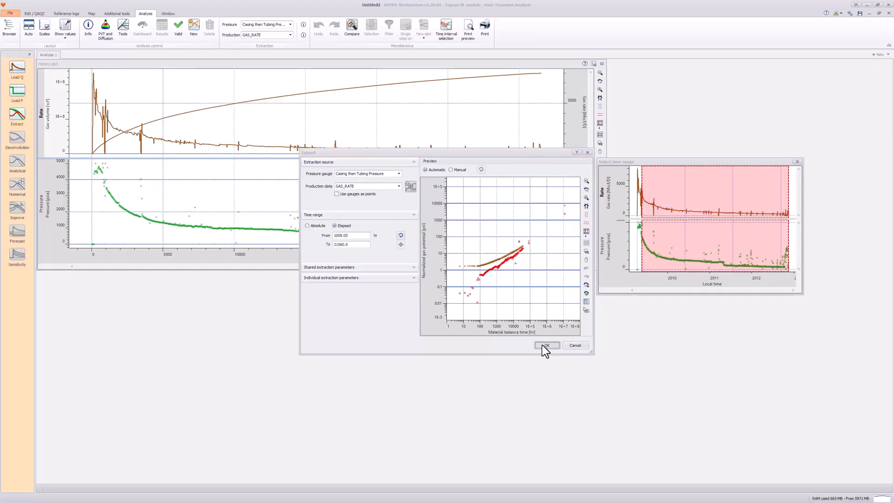
{"action": "left_click", "coordinate": [447, 374]}
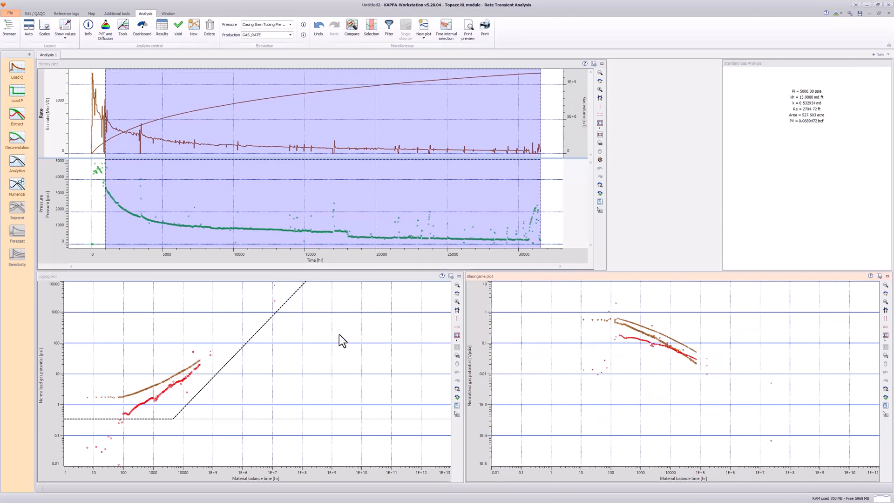
Set the analysis tools to a fractured horizontal well with infinite boundary, homogeneous reservoir and no wellbore storage
{"action": "left_click", "coordinate": [129, 33]}
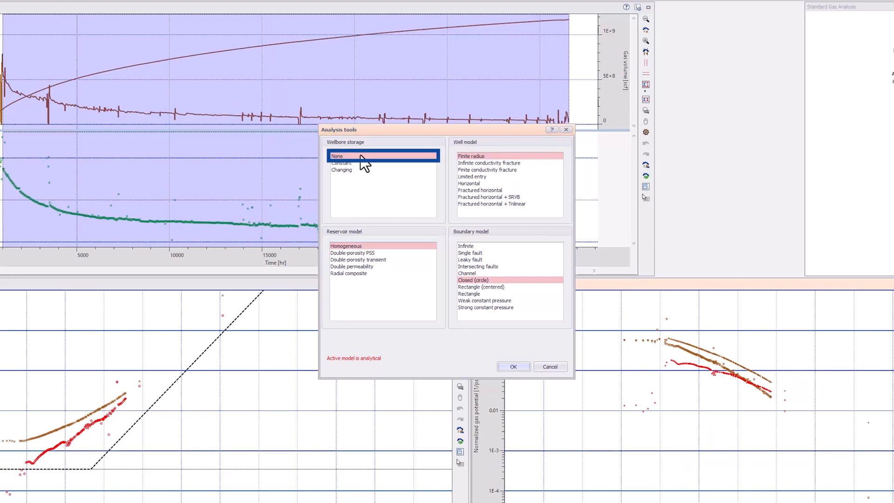
{"action": "left_click", "coordinate": [468, 192]}
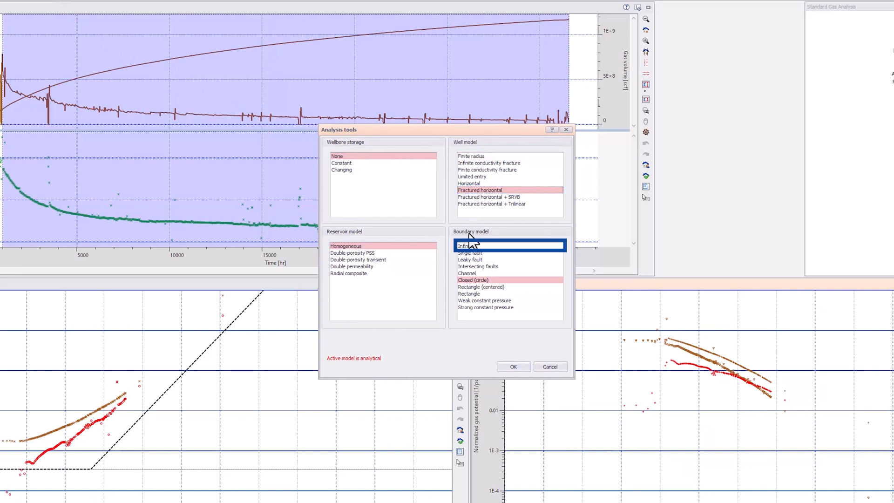
{"action": "left_click", "coordinate": [468, 247]}
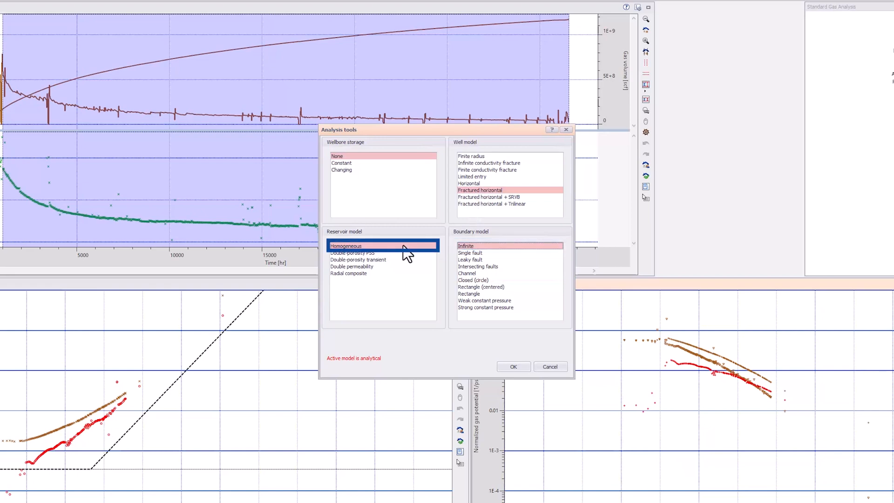
{"action": "left_click", "coordinate": [513, 366]}
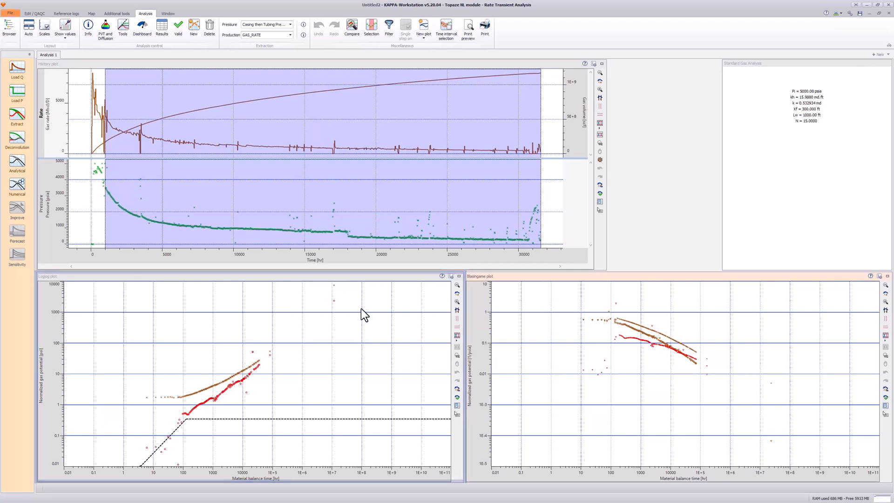
Maximize the loglog plot, show its tool parameters and widen the visible range to include the early linear flow lines
{"action": "double_click", "coordinate": [306, 281]}
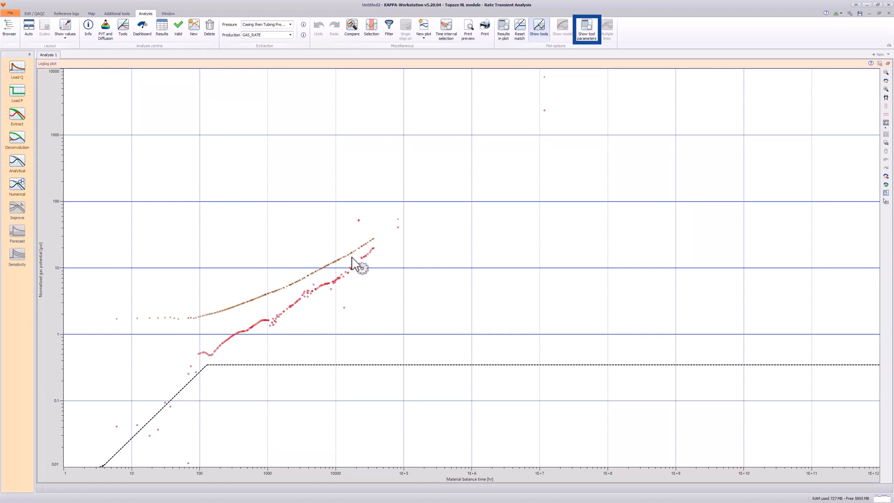
{"action": "left_click", "coordinate": [583, 34]}
{"action": "left_click_drag", "start_coordinate": [192, 79], "coordinate": [189, 78]}
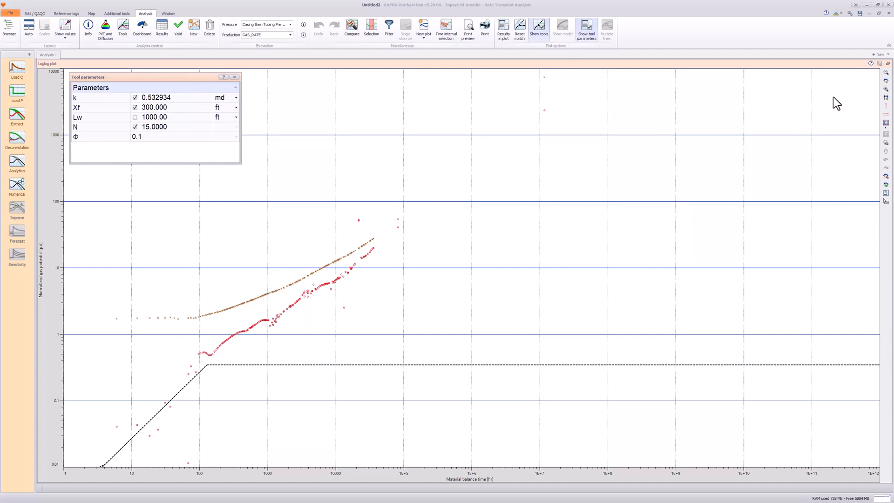
{"action": "left_click", "coordinate": [886, 73]}
{"action": "left_click", "coordinate": [886, 73]}
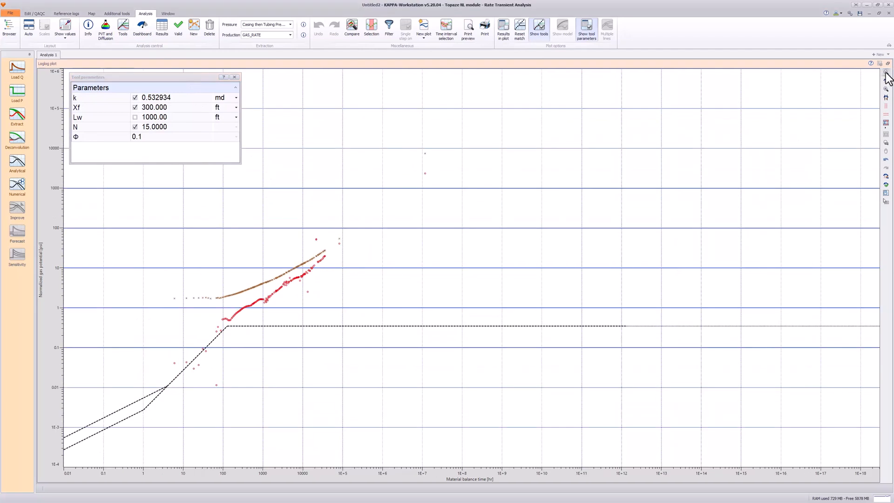
Fit the loglog flow regime lines to the data, reaching k about 5.47E-4 md, Xf about 1332 ft and N about 4.74
{"action": "left_click_drag", "start_coordinate": [367, 326], "coordinate": [438, 207]}
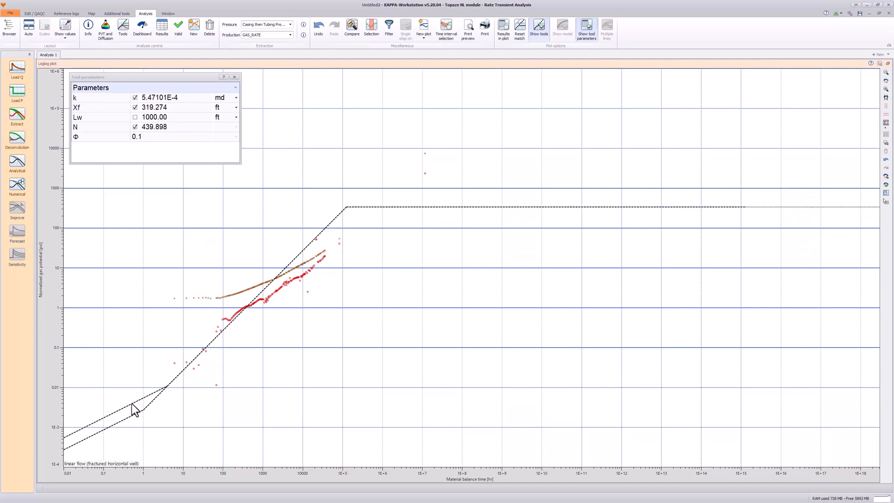
{"action": "left_click_drag", "start_coordinate": [132, 408], "coordinate": [191, 320]}
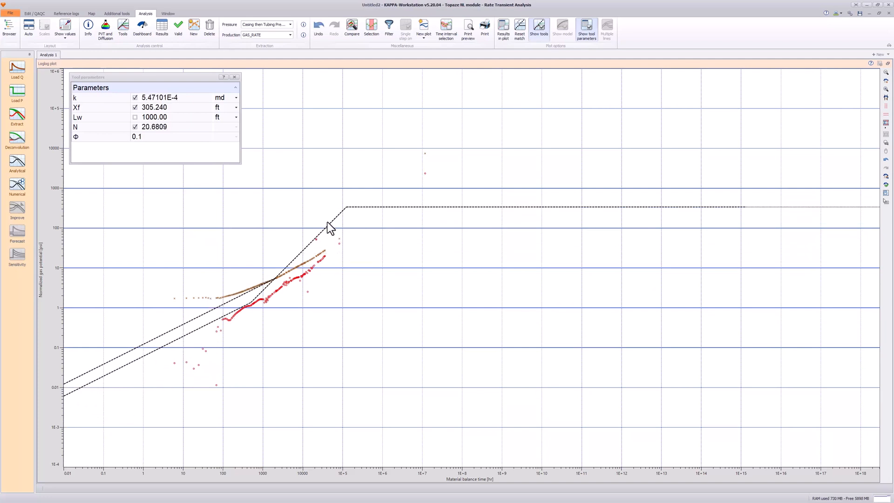
{"action": "left_click_drag", "start_coordinate": [326, 229], "coordinate": [358, 228]}
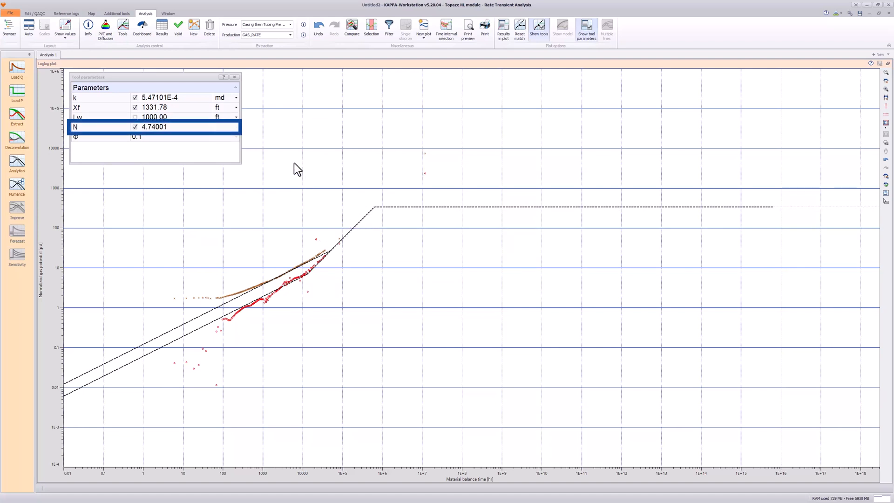
Lock the number of fractures N at 15 and set the well length Lw to 3800 ft
{"action": "left_click", "coordinate": [135, 127]}
{"action": "left_click_drag", "start_coordinate": [170, 127], "coordinate": [141, 119]}
{"action": "type", "text": "15"}
{"action": "type", "text": "3800"}
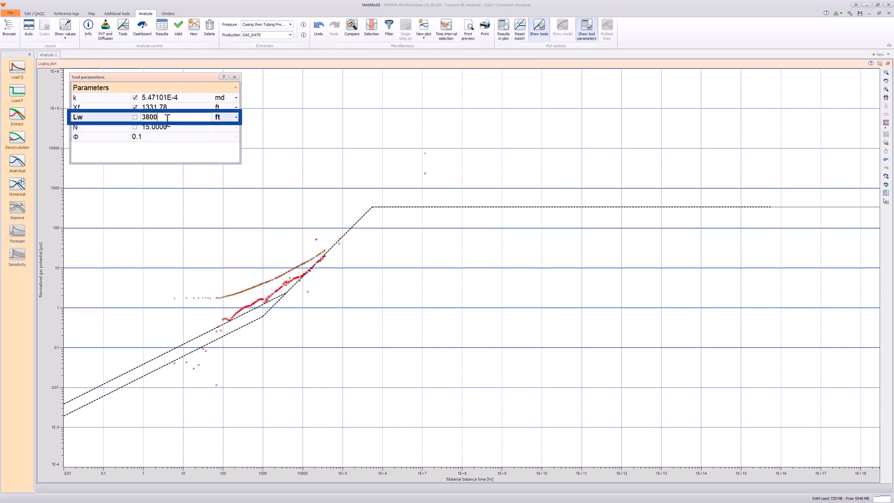
{"action": "left_click", "coordinate": [177, 125]}
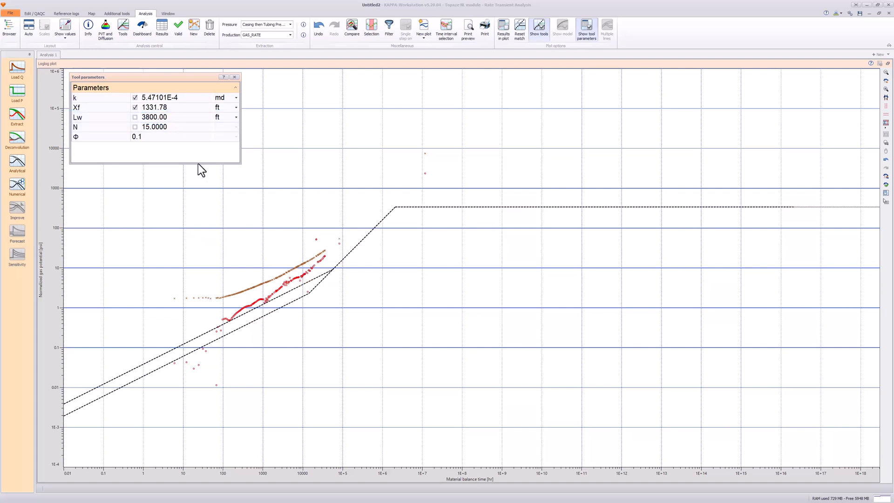
Refit the linear flow lines to the data at Xf about 397 ft and restore the multi-plot layout
{"action": "left_click_drag", "start_coordinate": [233, 319], "coordinate": [220, 306]}
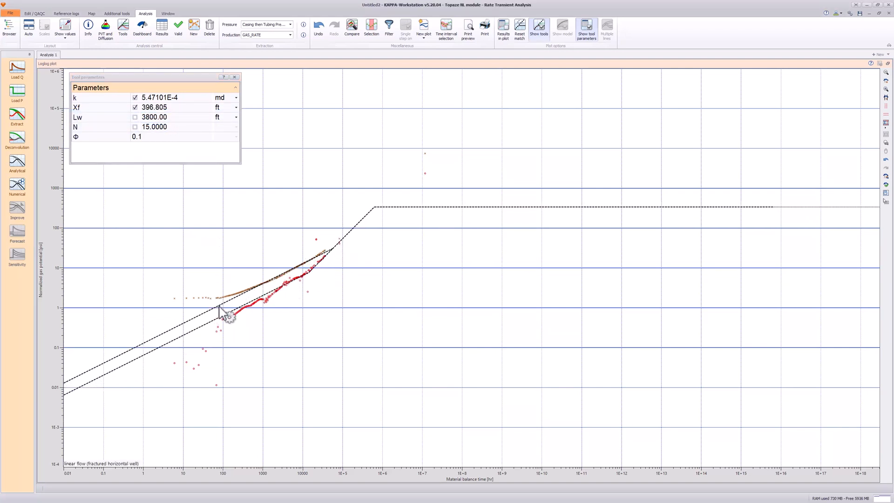
{"action": "left_click", "coordinate": [236, 77]}
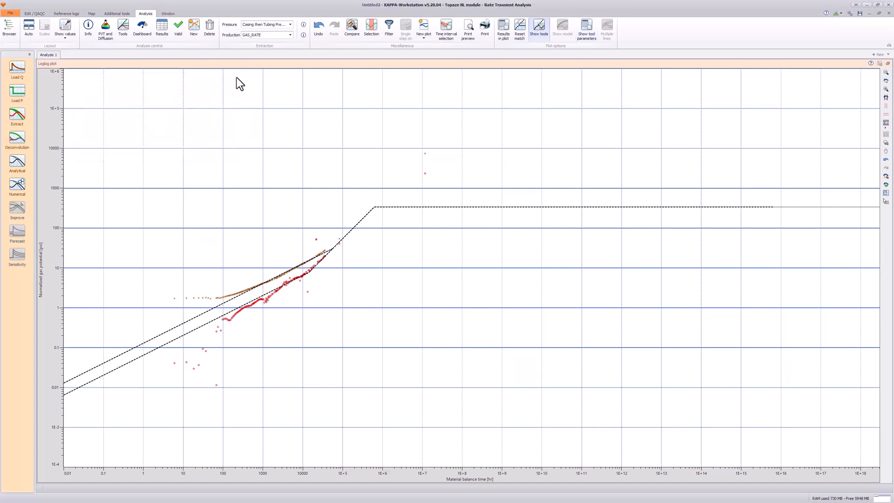
{"action": "double_click", "coordinate": [288, 66]}
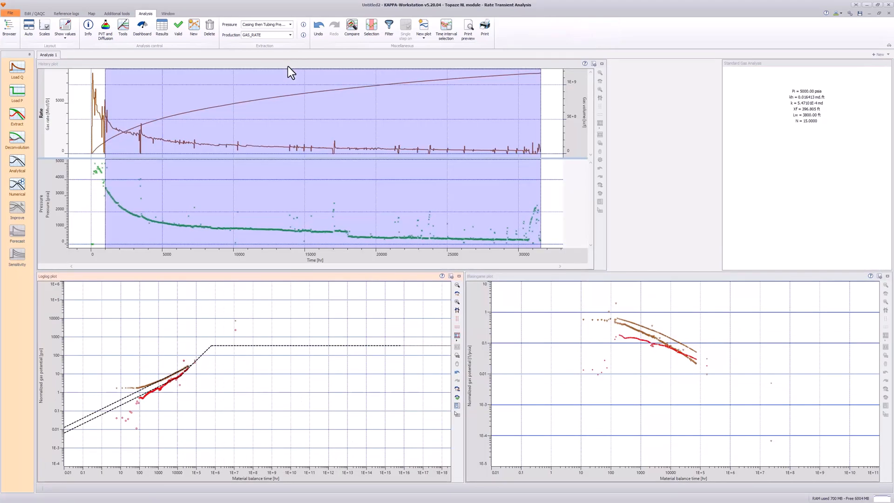
Rename the current analysis as Diagnostic
{"action": "right_click", "coordinate": [42, 55]}
{"action": "left_click", "coordinate": [66, 85]}
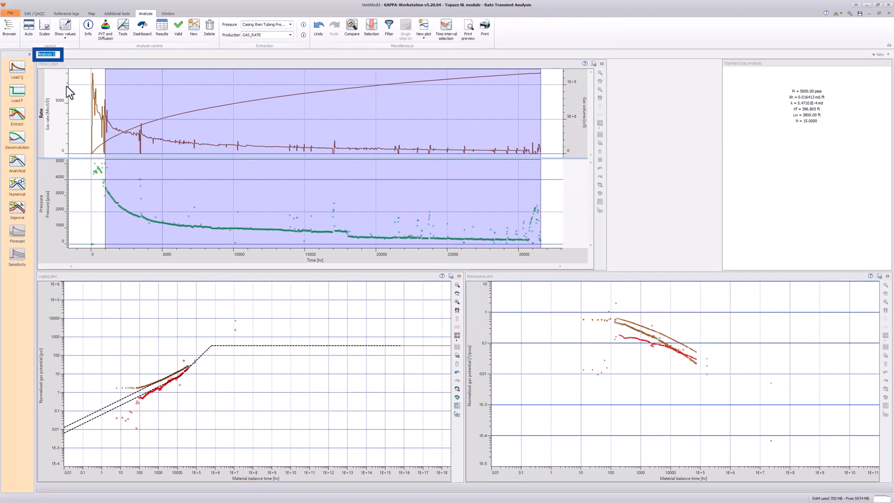
{"action": "type", "text": "Diagnostic"}
{"action": "key", "text": "Return"}
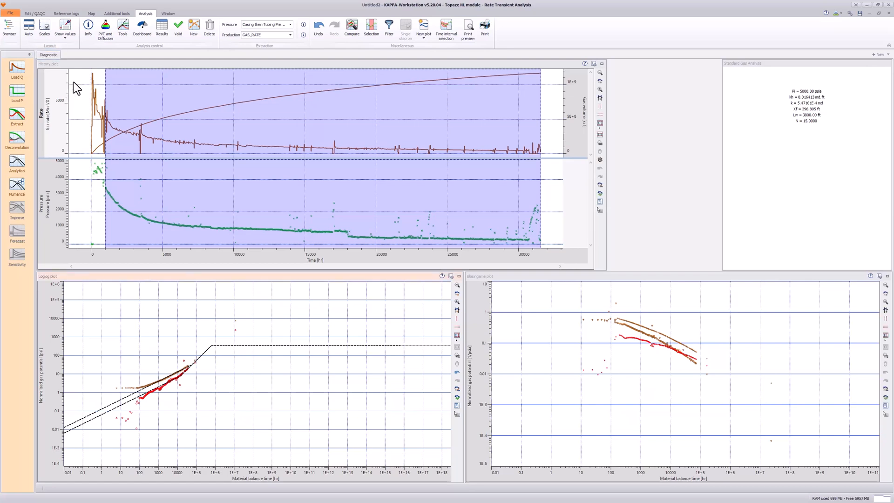
Create a new analysis named Analytical, initialized from Diagnostic with its input parameters, extraction and model kept
{"action": "left_click", "coordinate": [194, 28]}
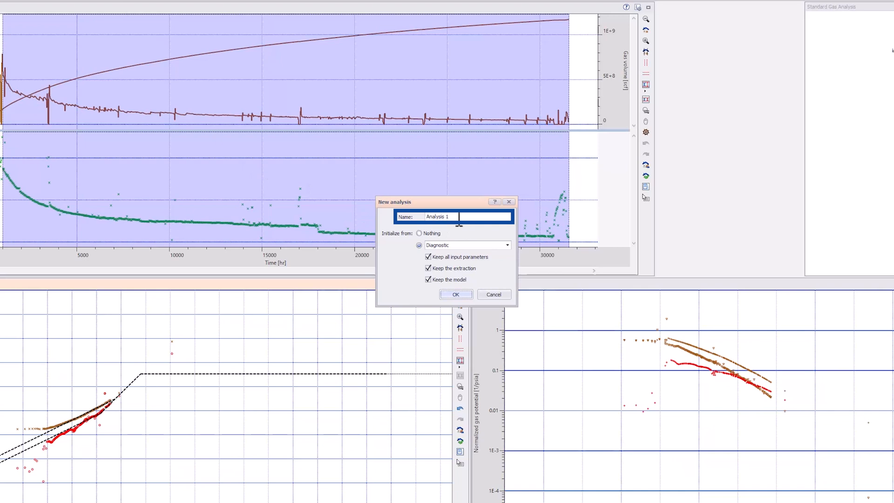
{"action": "left_click_drag", "start_coordinate": [459, 217], "coordinate": [408, 214]}
{"action": "type", "text": "Analytical"}
{"action": "key", "text": "Tab"}
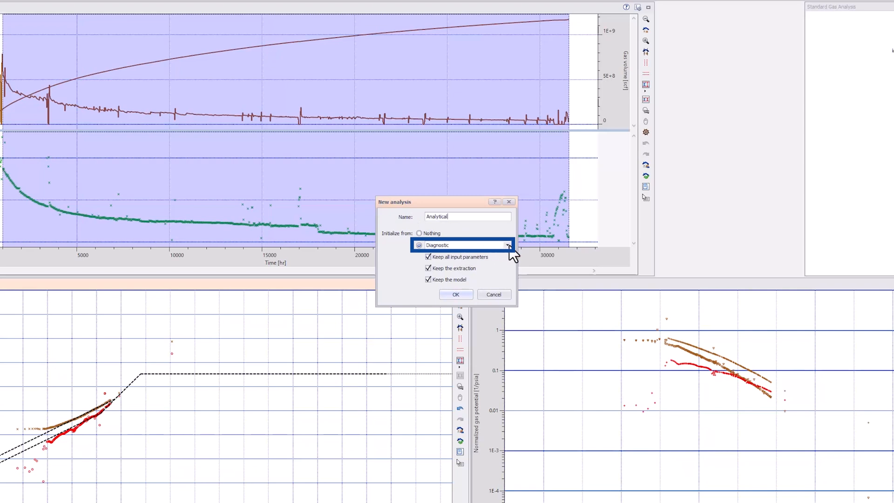
{"action": "left_click", "coordinate": [457, 295]}
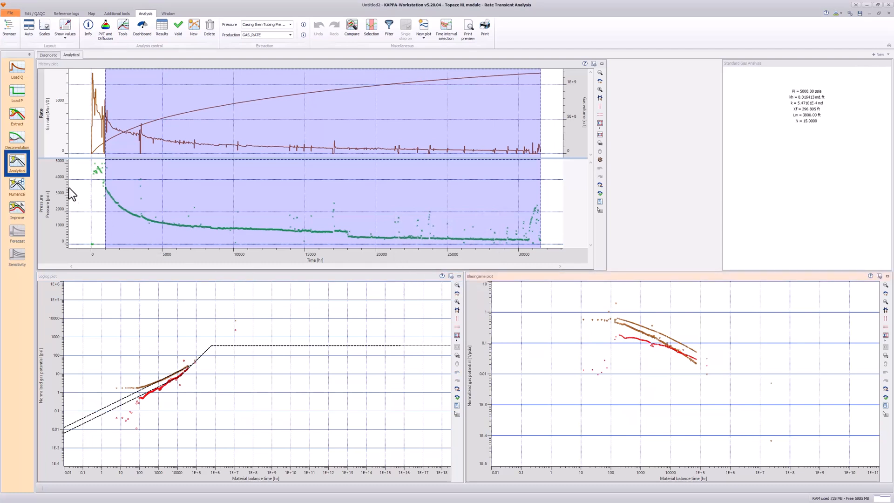
Generate the analytical model and improve it by regression on only fracture half length Xf and permeability k
{"action": "left_click", "coordinate": [19, 162]}
{"action": "left_click", "coordinate": [19, 162]}
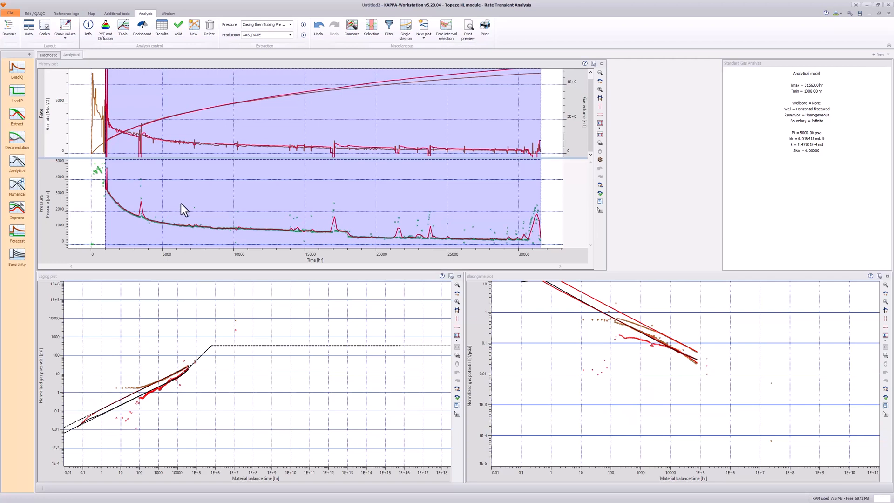
{"action": "left_click", "coordinate": [15, 210]}
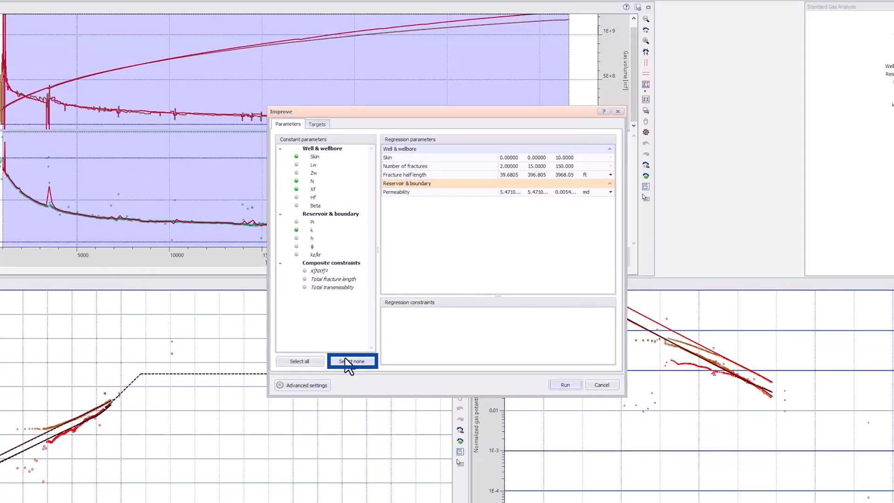
{"action": "left_click", "coordinate": [349, 362]}
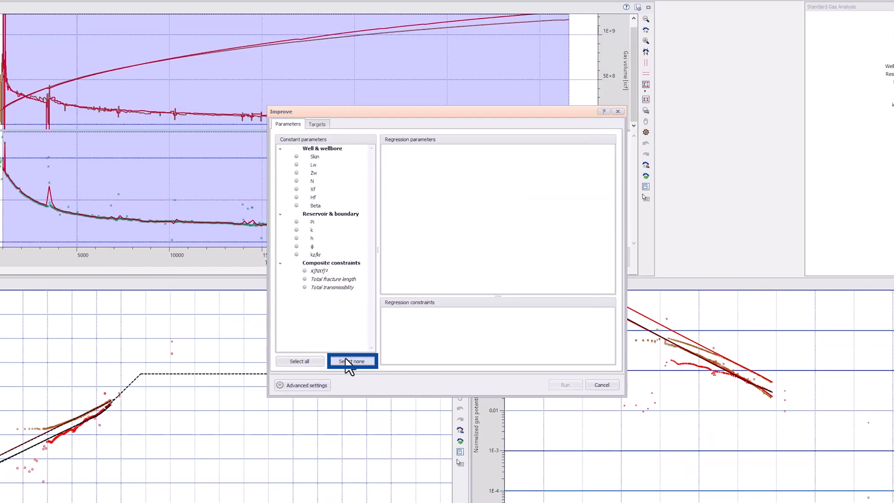
{"action": "left_click", "coordinate": [297, 189]}
{"action": "left_click", "coordinate": [297, 230]}
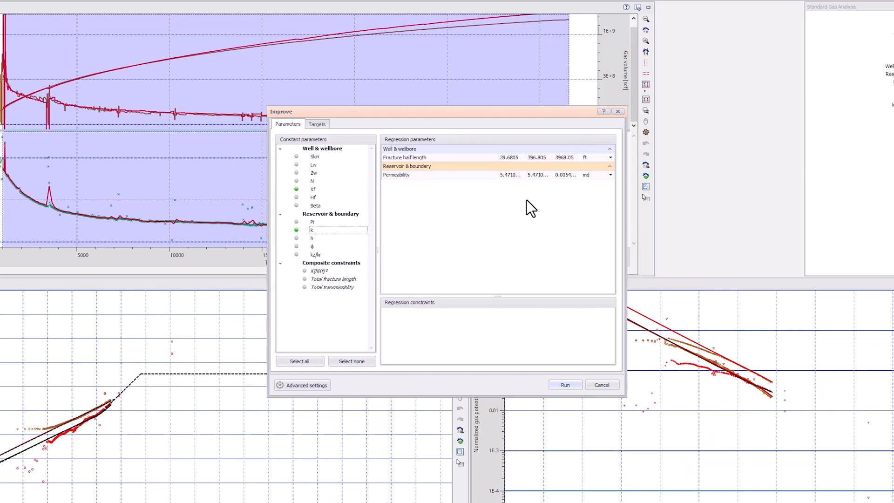
{"action": "left_click", "coordinate": [556, 386]}
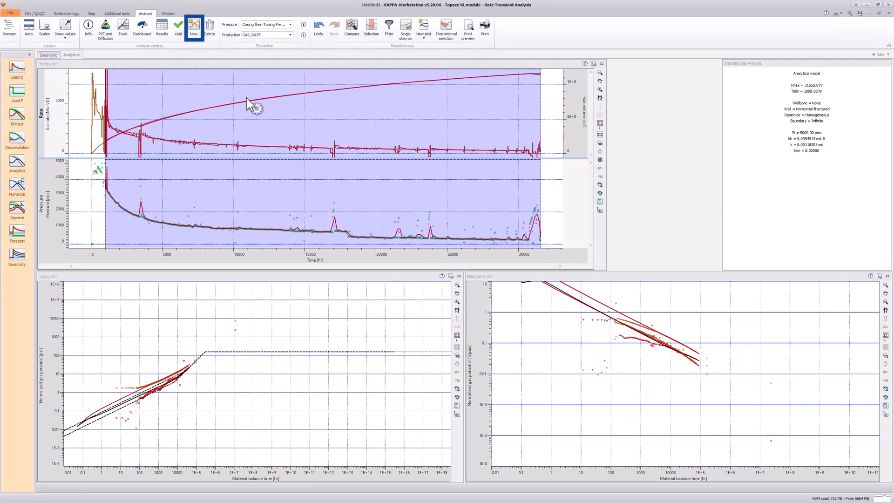
Create a new analysis named Numerical, initialized from Analytical with its input parameters, extraction and model kept
{"action": "left_click", "coordinate": [195, 29]}
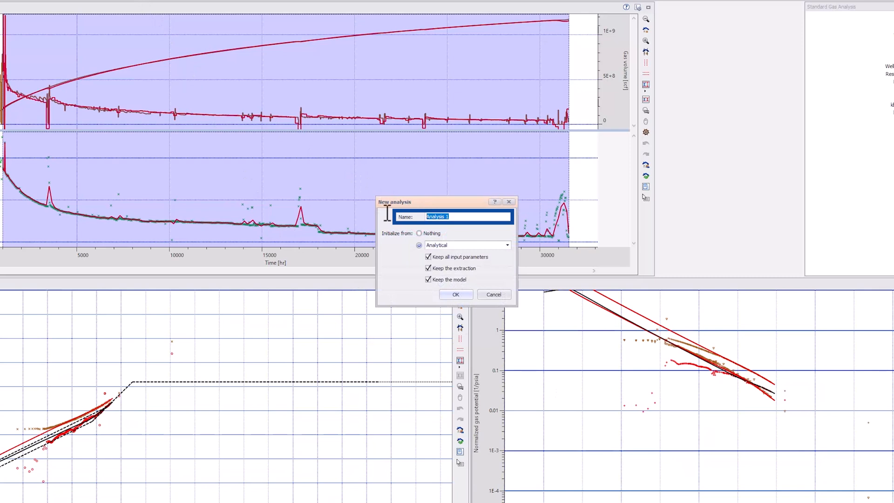
{"action": "type", "text": "Numerical"}
{"action": "left_click", "coordinate": [508, 245]}
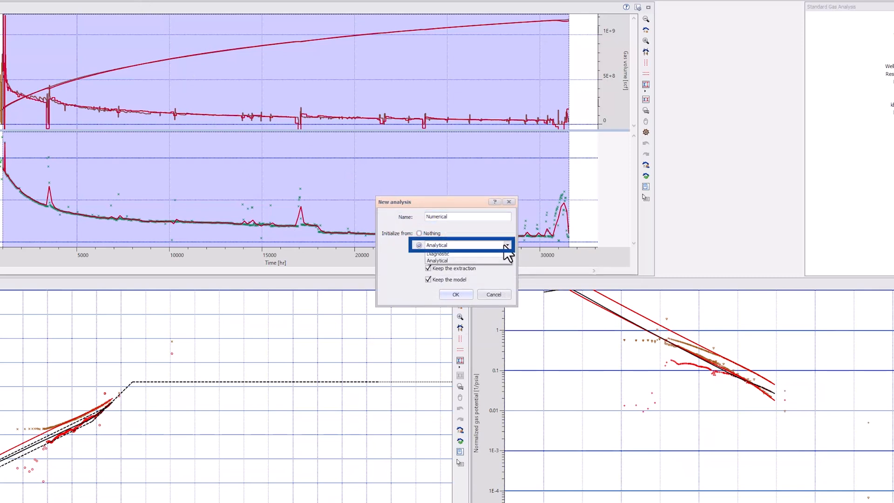
{"action": "left_click", "coordinate": [438, 260]}
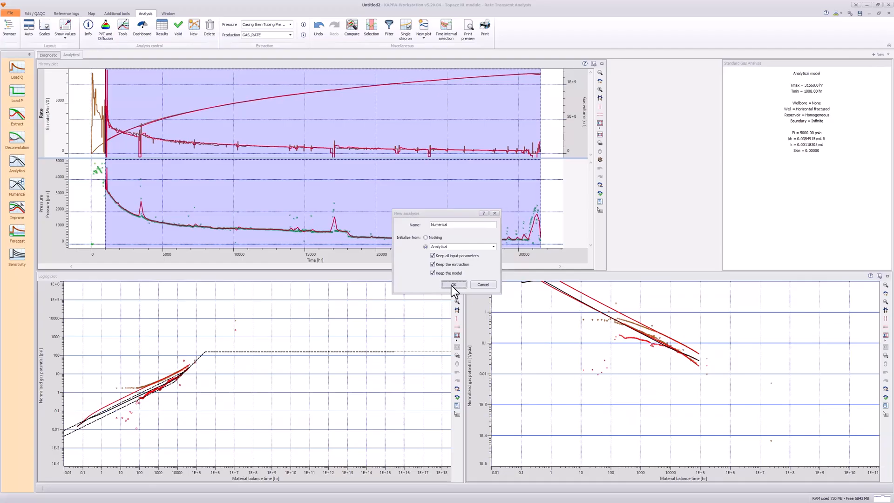
{"action": "left_click", "coordinate": [455, 295]}
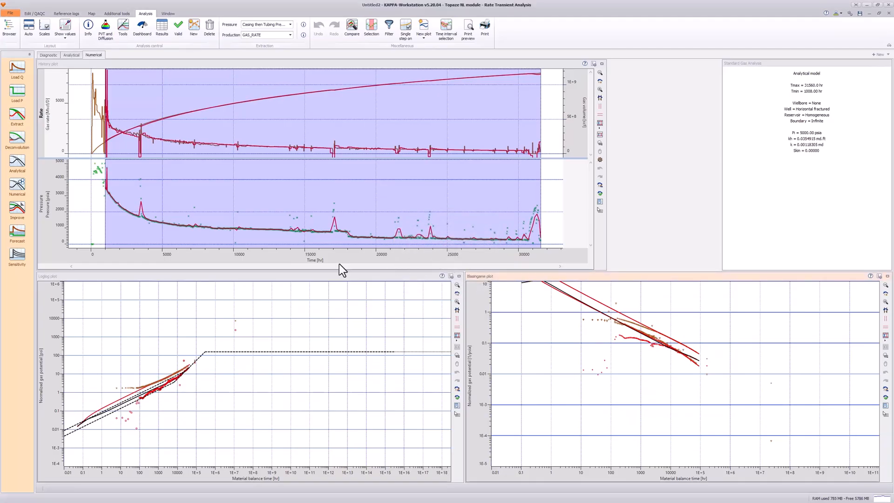
Generate a numerical q(p) model with parameters reset from the analytical model and the modeling type set to SRVB
{"action": "left_click", "coordinate": [27, 189]}
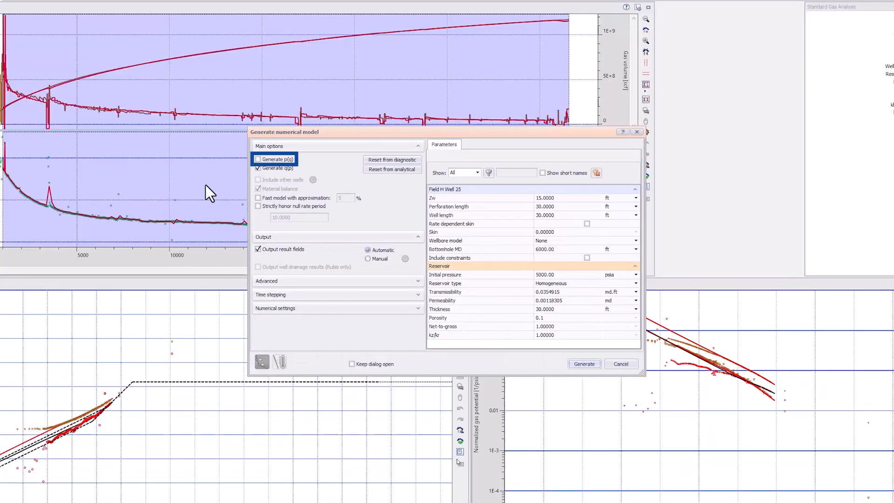
{"action": "left_click", "coordinate": [258, 160]}
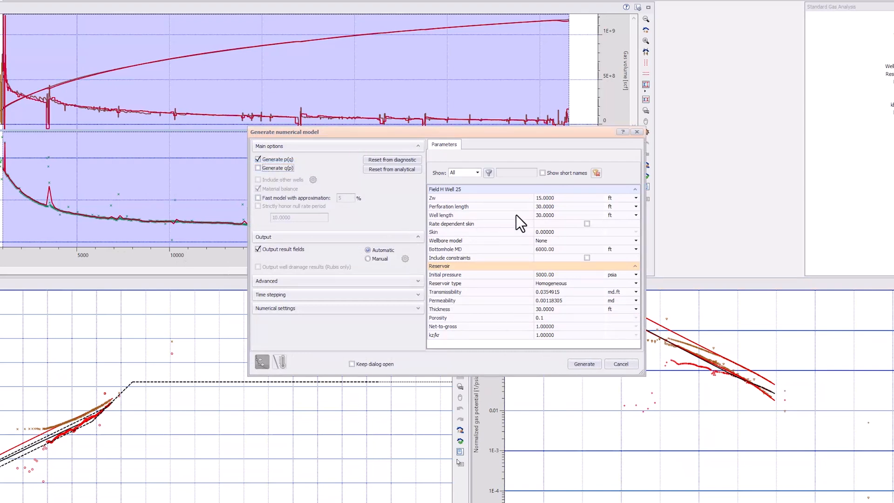
{"action": "left_click", "coordinate": [415, 170]}
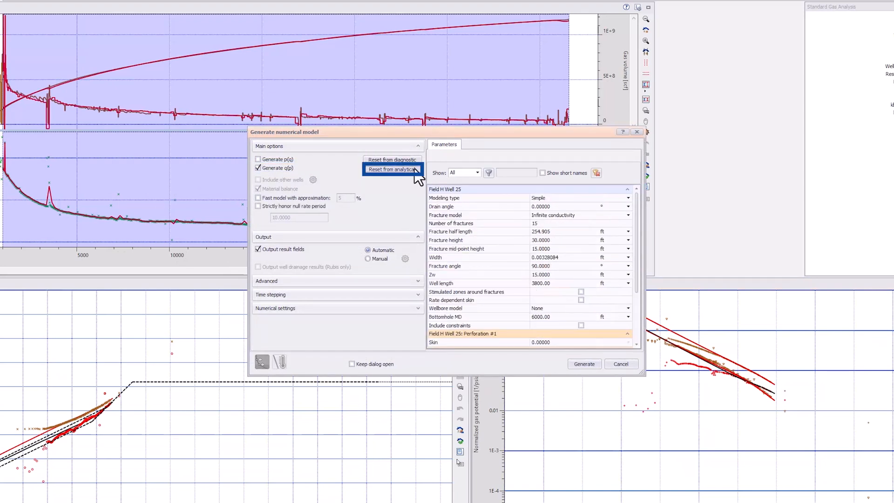
{"action": "left_click", "coordinate": [628, 199]}
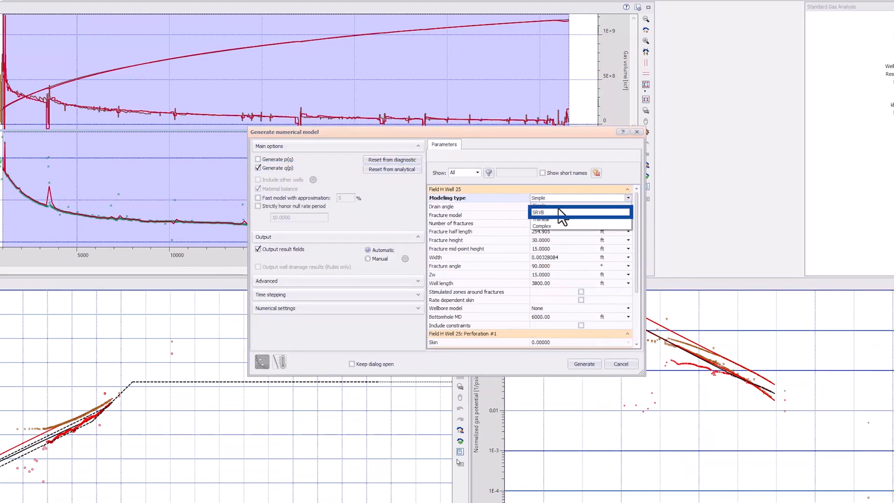
{"action": "left_click", "coordinate": [540, 213]}
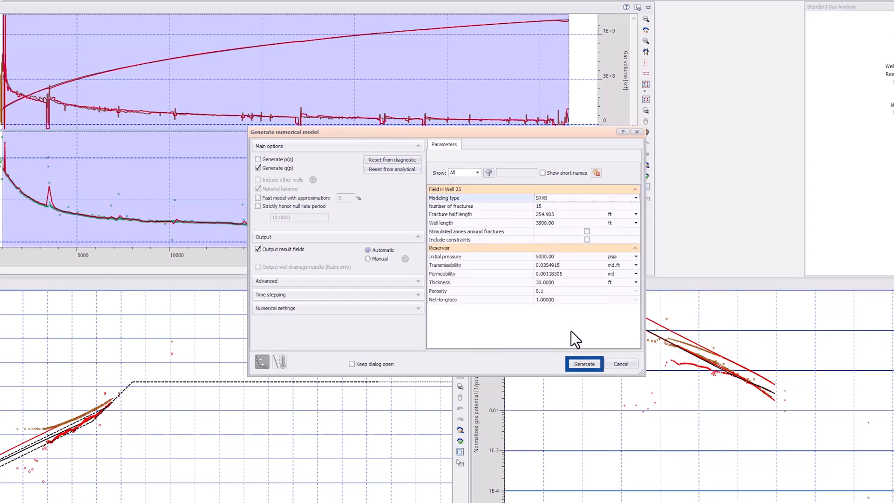
{"action": "left_click", "coordinate": [584, 364]}
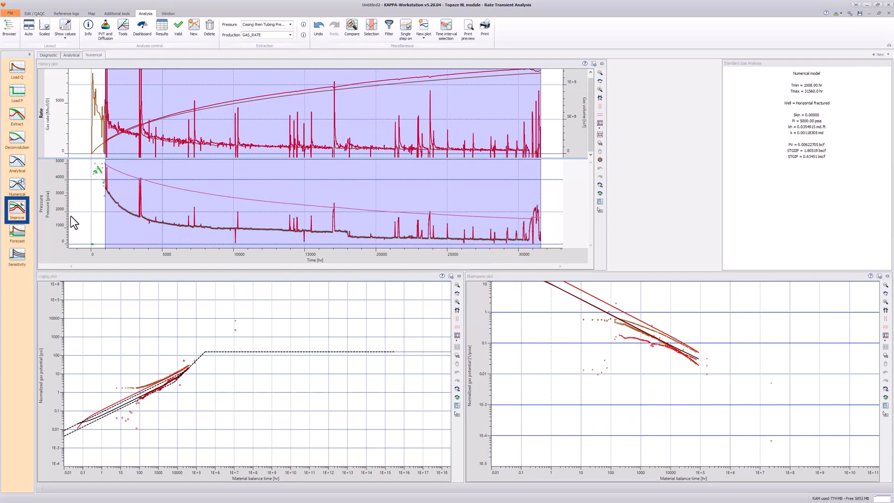
Improve the numerical model by regression on fracture half length Xf and permeability k
{"action": "left_click", "coordinate": [21, 210]}
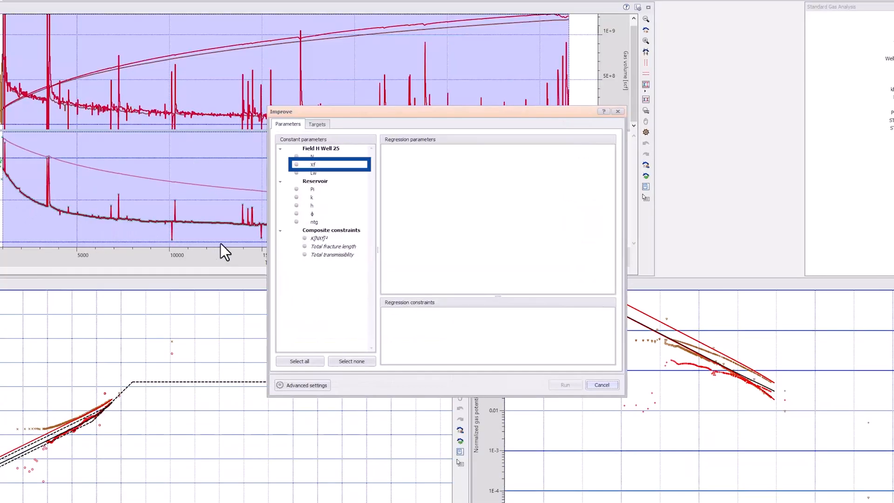
{"action": "left_click", "coordinate": [297, 165]}
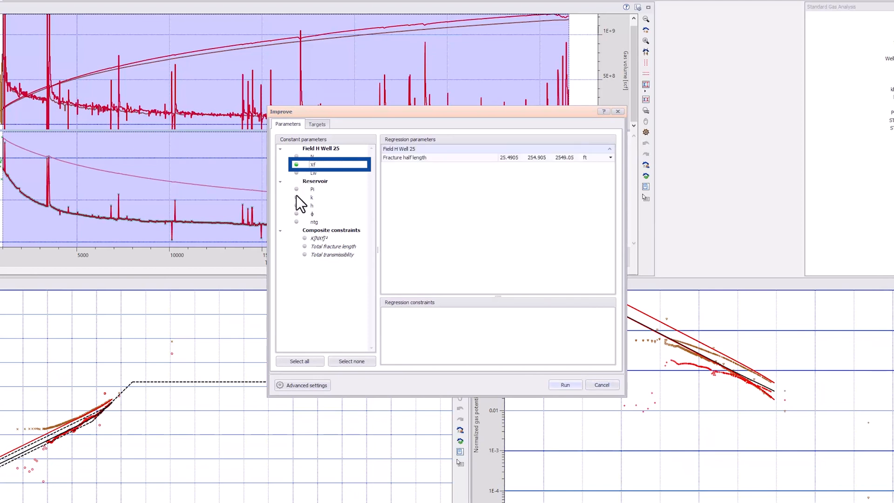
{"action": "left_click", "coordinate": [297, 197]}
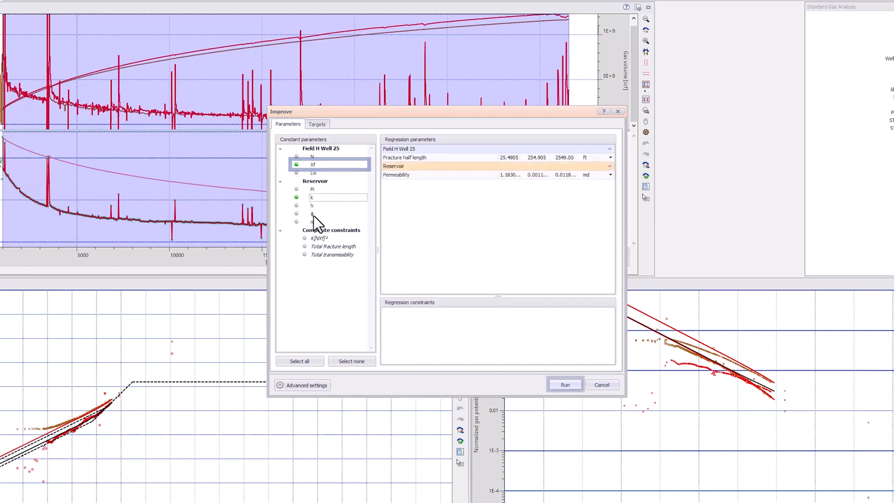
{"action": "left_click", "coordinate": [565, 385]}
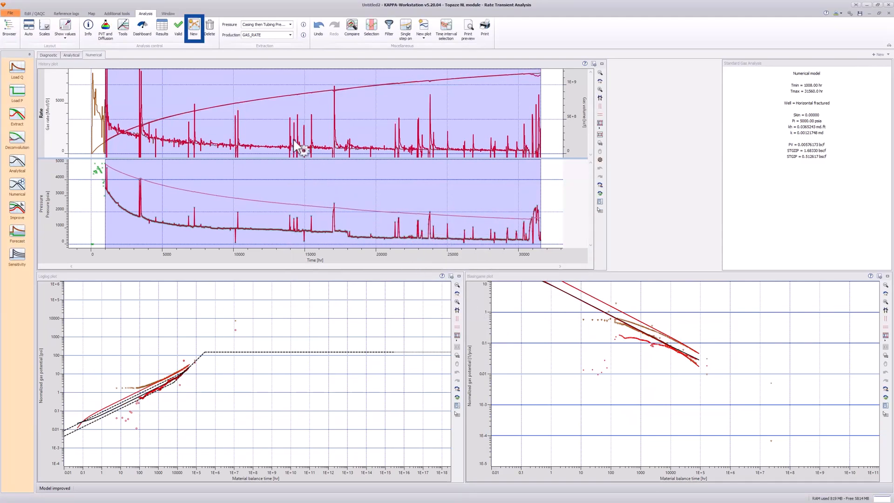
Create a new analysis named Forecast, initialized from Numerical with its input parameters, extraction and model kept
{"action": "left_click", "coordinate": [199, 34]}
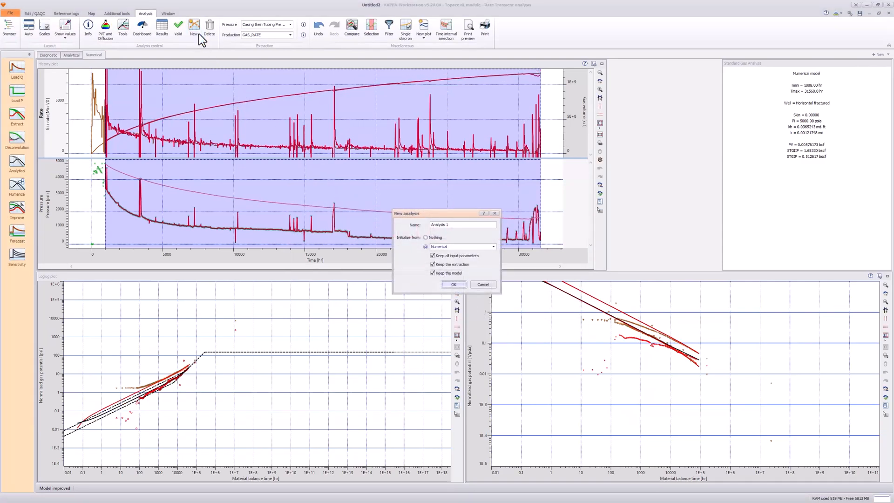
{"action": "left_click_drag", "start_coordinate": [456, 218], "coordinate": [412, 215]}
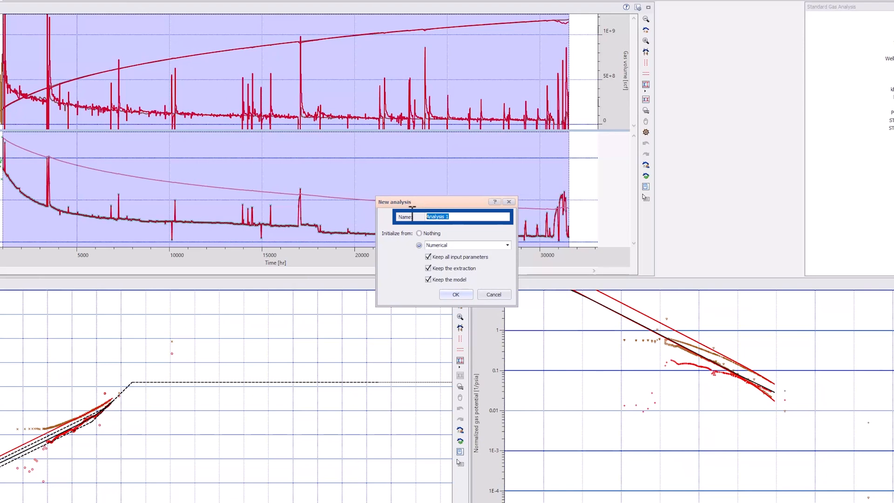
{"action": "type", "text": "Forecast"}
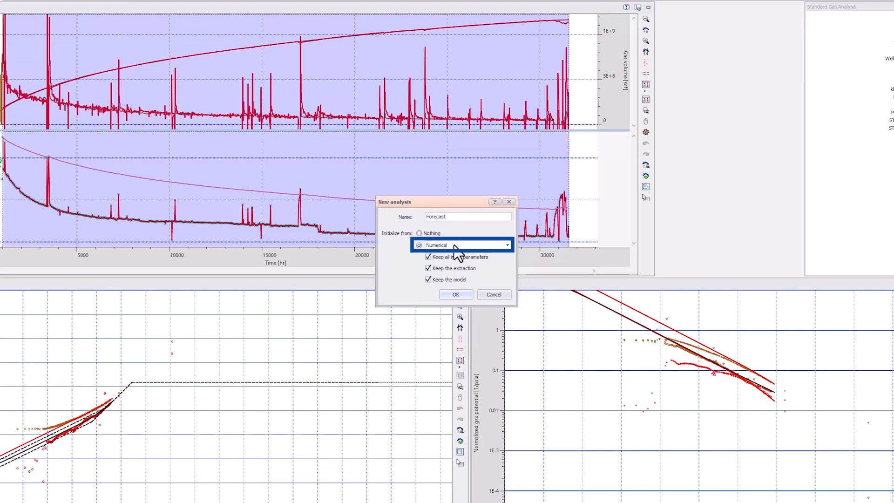
{"action": "left_click", "coordinate": [507, 247]}
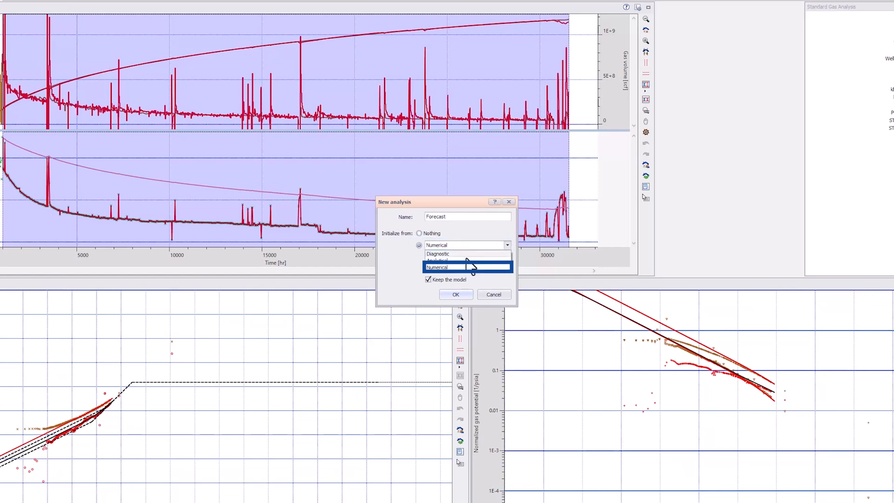
{"action": "left_click", "coordinate": [441, 268]}
{"action": "left_click", "coordinate": [456, 294]}
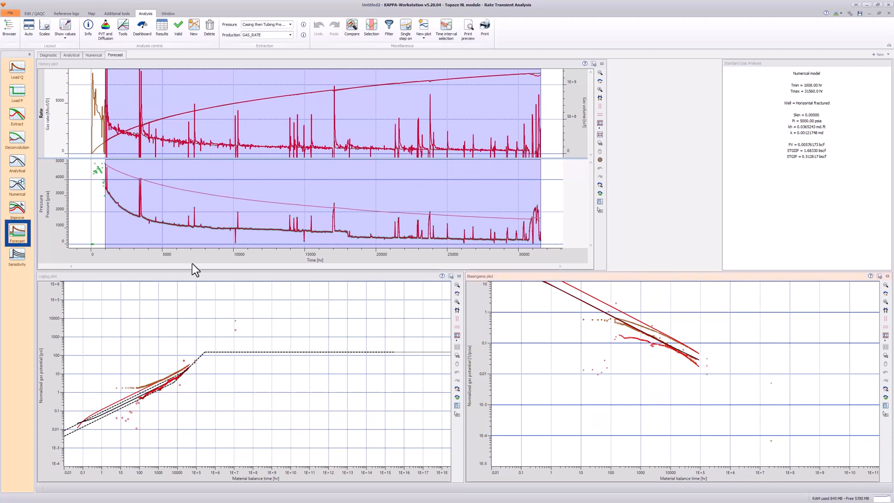
Generate a constant-pressure forecast with a duration of 30 years and a producing pressure of 320 psia
{"action": "left_click", "coordinate": [23, 236]}
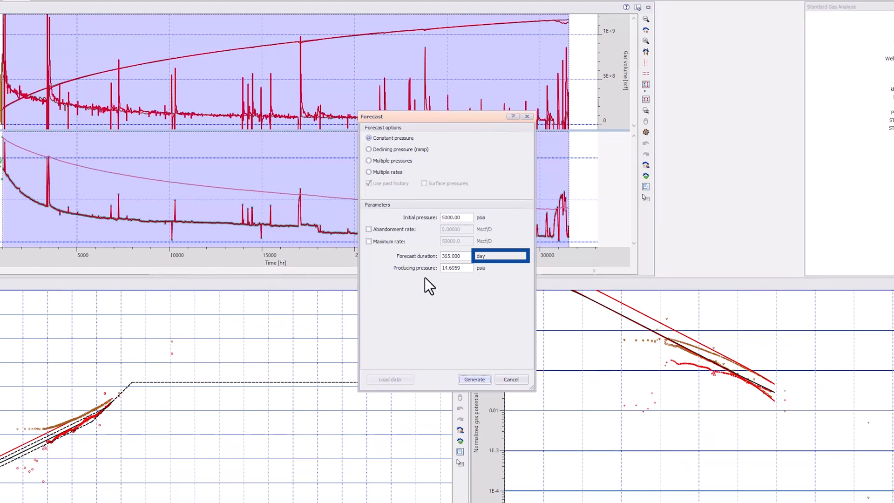
{"action": "left_click", "coordinate": [482, 256]}
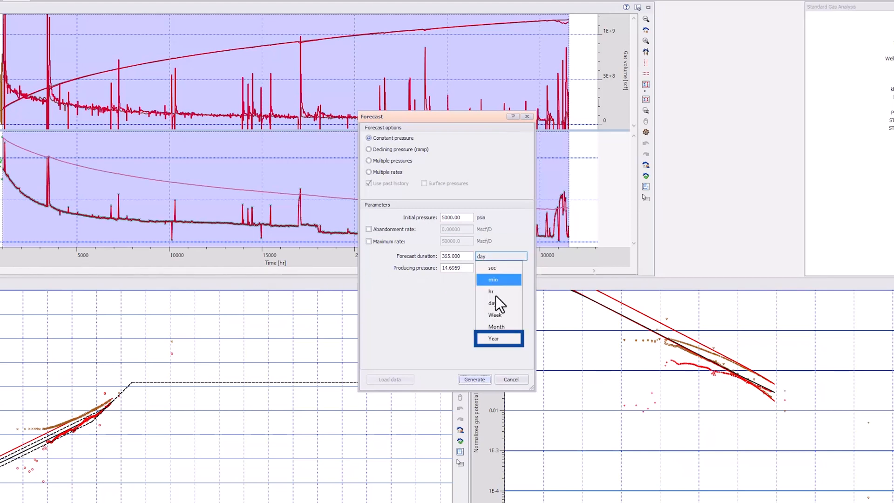
{"action": "left_click", "coordinate": [499, 338]}
{"action": "left_click", "coordinate": [464, 268]}
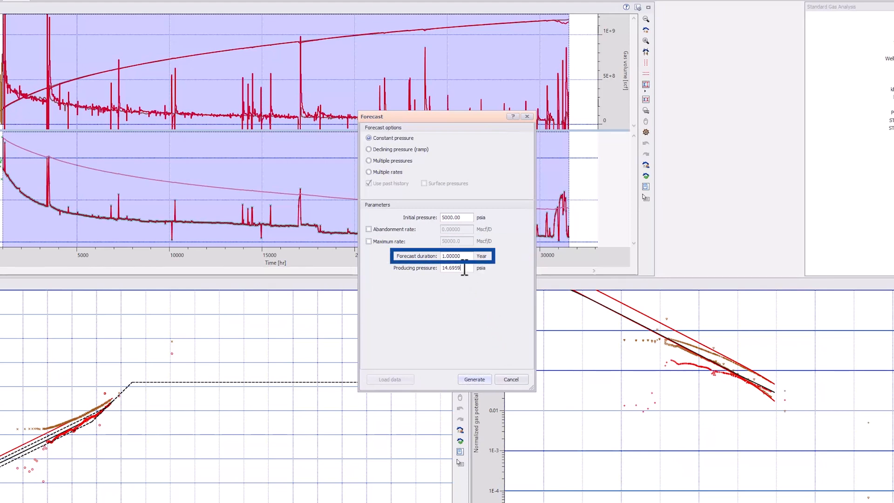
{"action": "left_click_drag", "start_coordinate": [465, 269], "coordinate": [434, 269]}
{"action": "double_click", "coordinate": [465, 259]}
{"action": "type", "text": "30"}
{"action": "type", "text": "320"}
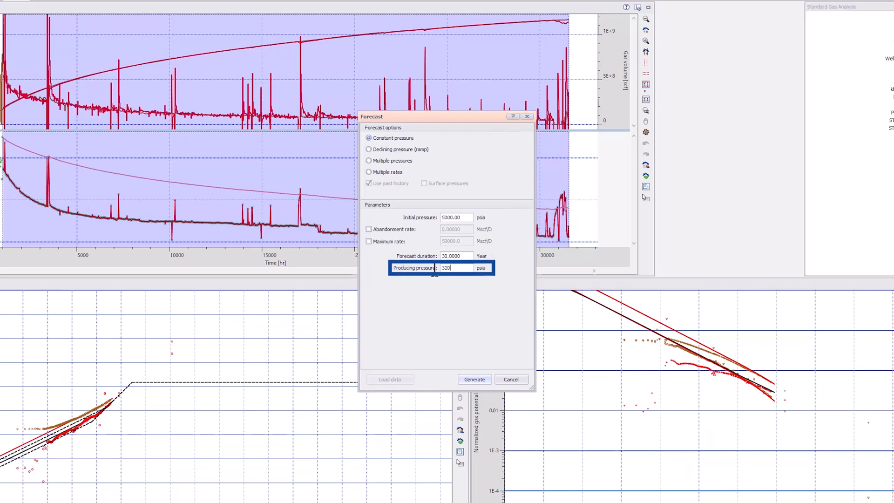
{"action": "left_click", "coordinate": [475, 379]}
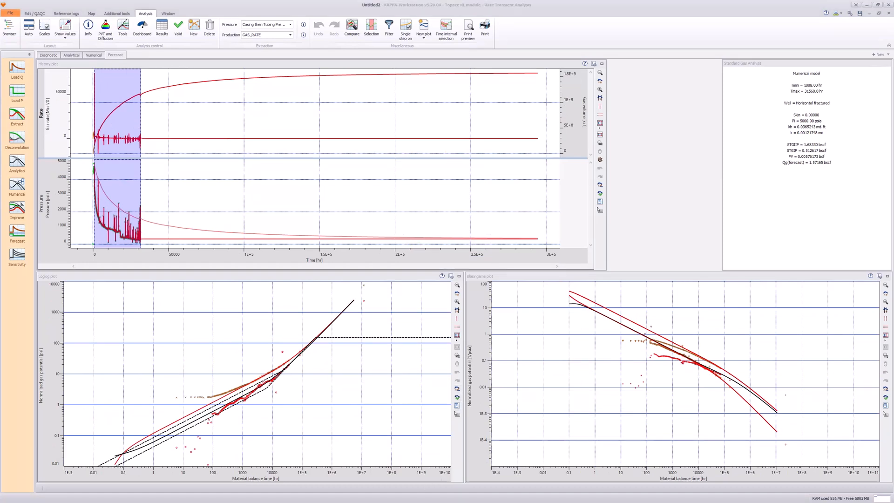
Switch to Citrine, retrieve the Topaze Forecast analysis for Field H Well 25 as a single step model only, and show the Q vs. t legend
{"action": "key", "text": "alt+Tab"}
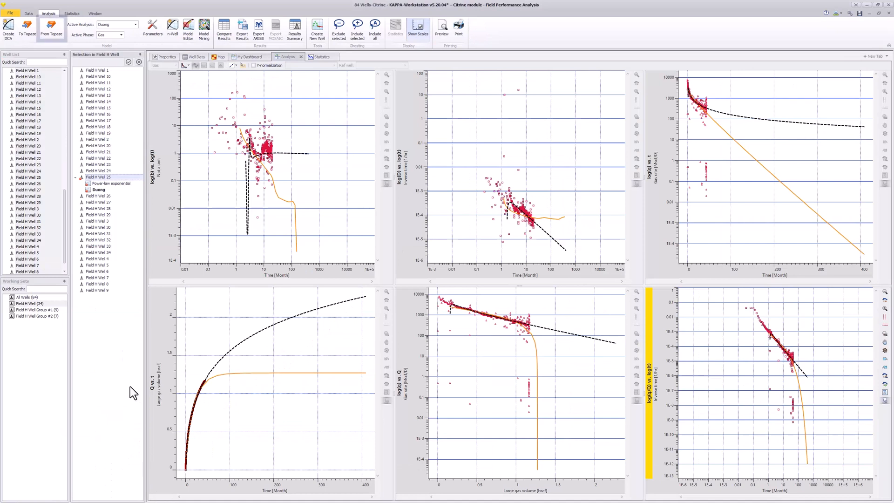
{"action": "left_click", "coordinate": [52, 29]}
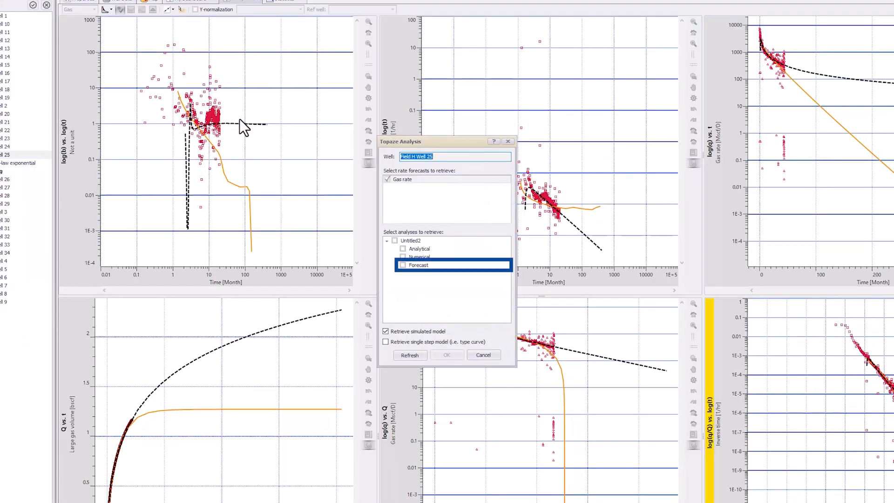
{"action": "left_click", "coordinate": [403, 265]}
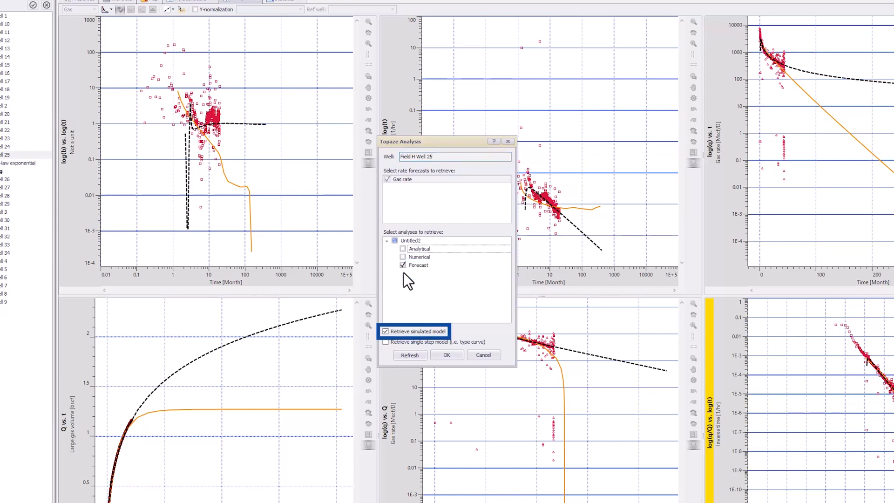
{"action": "left_click", "coordinate": [385, 332]}
{"action": "left_click", "coordinate": [386, 343]}
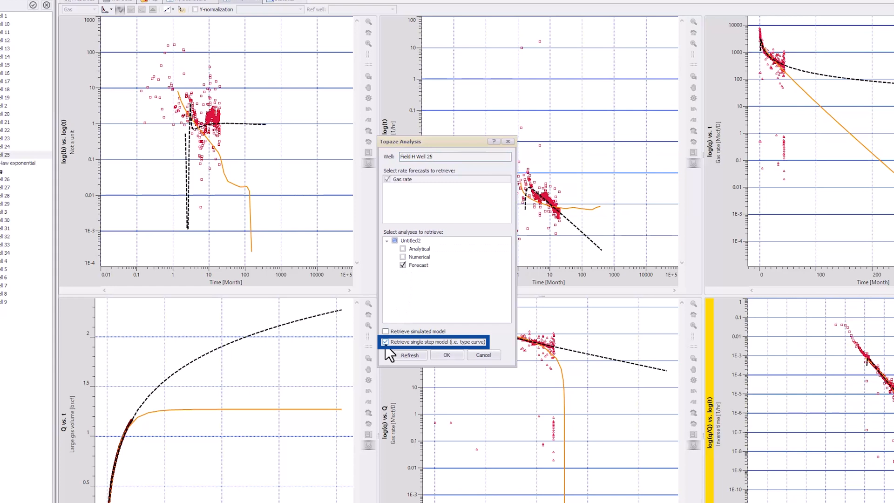
{"action": "left_click", "coordinate": [447, 354]}
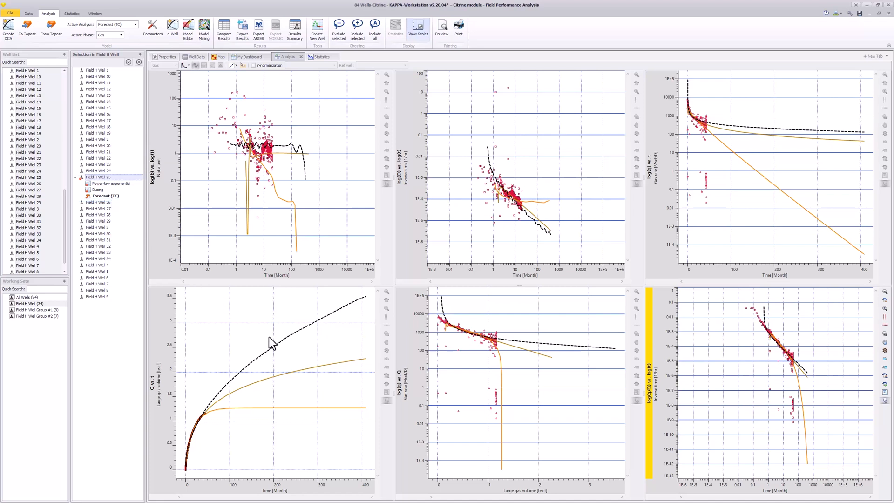
{"action": "left_click", "coordinate": [306, 343]}
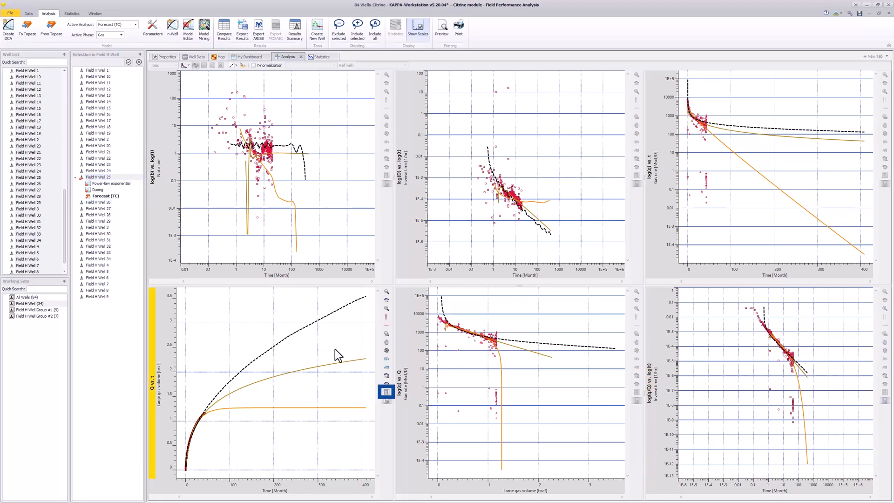
{"action": "left_click", "coordinate": [386, 391]}
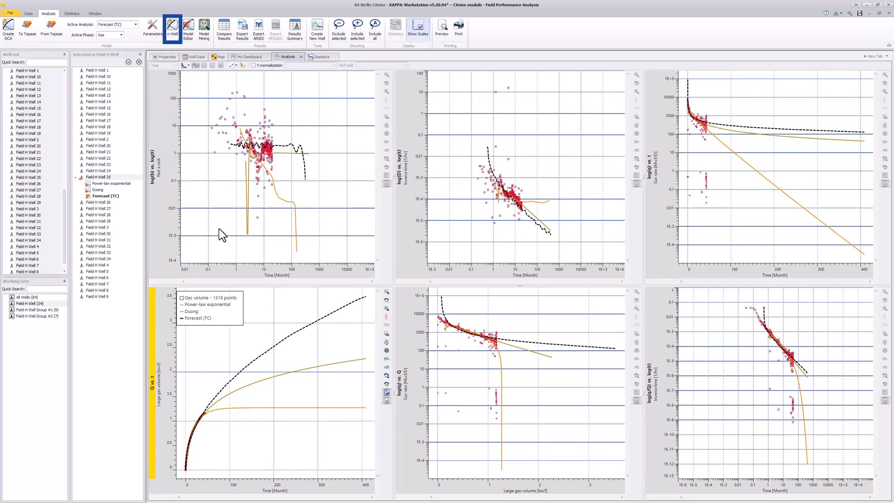
Run a multi-well analysis applying the Forecast (TC) model of reference well Field H Well 25 to all target wells over the entire production range
{"action": "left_click", "coordinate": [172, 33]}
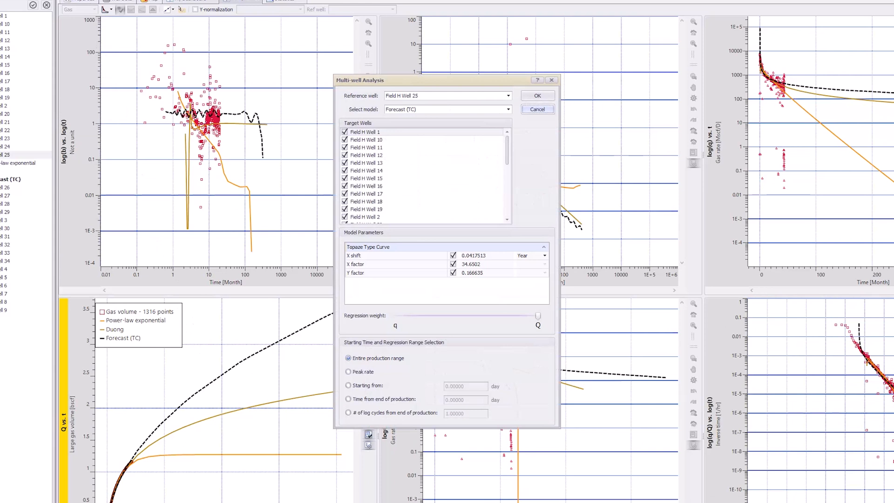
{"action": "left_click", "coordinate": [400, 96]}
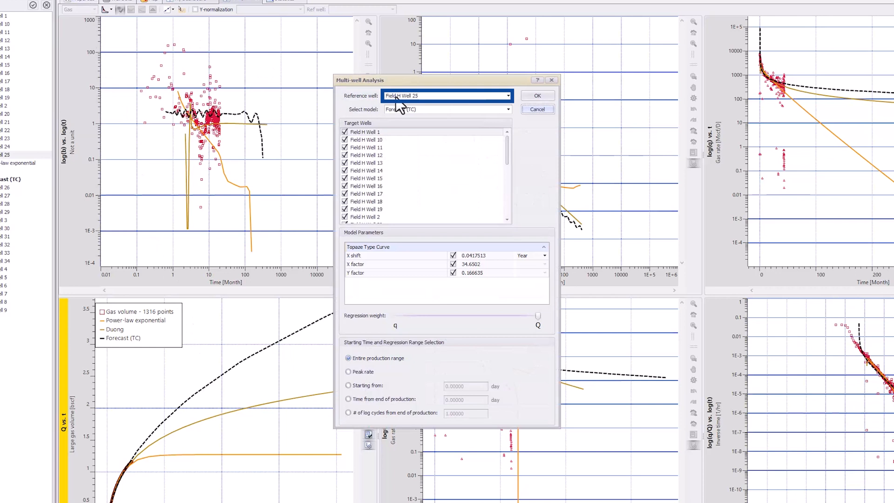
{"action": "left_click", "coordinate": [508, 96]}
{"action": "left_click", "coordinate": [510, 99]}
{"action": "left_click", "coordinate": [508, 109]}
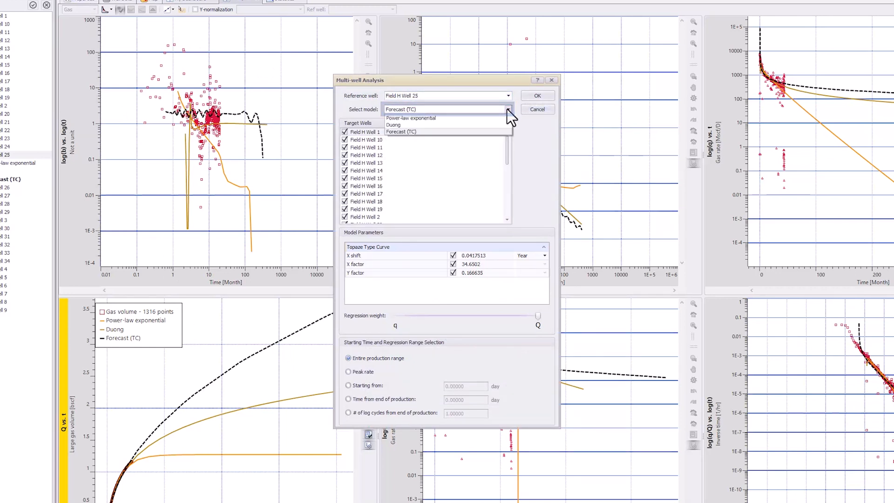
{"action": "left_click", "coordinate": [507, 108]}
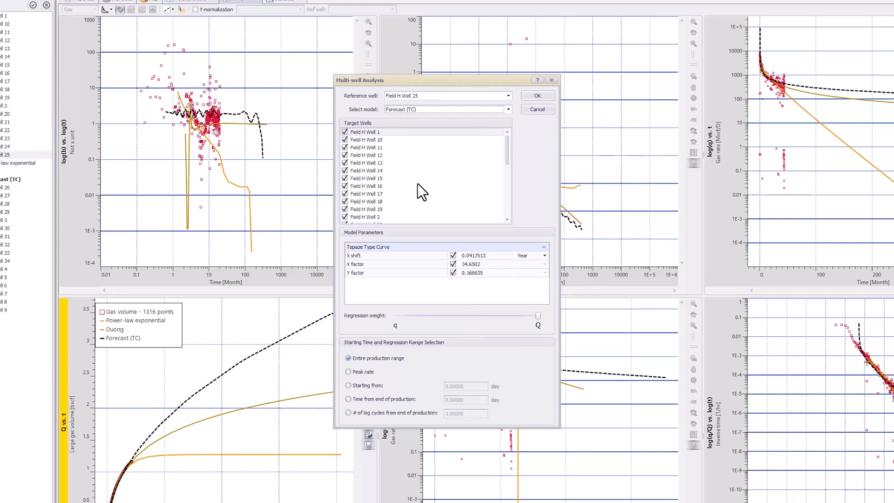
{"action": "left_click", "coordinate": [536, 100]}
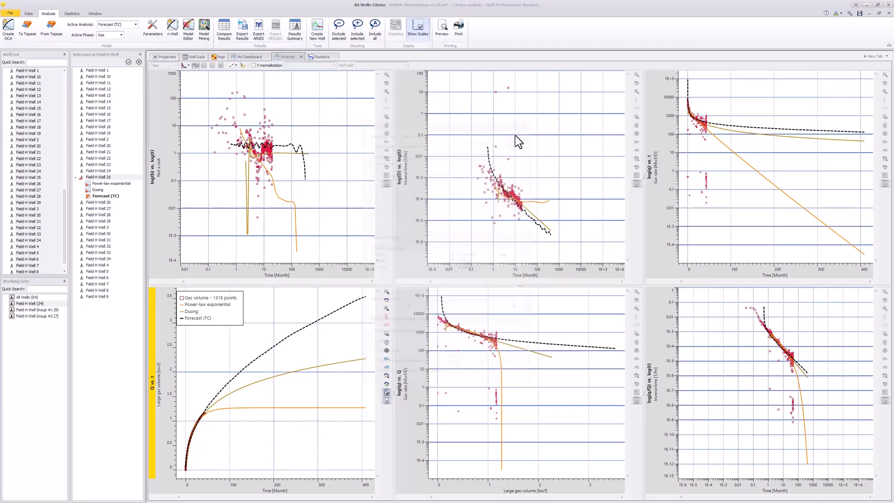
Examine the Forecast (TC) match on the analysis plots of Field H wells 1, 10, 11, 12 and 13
{"action": "left_click", "coordinate": [101, 71]}
{"action": "key", "text": "Down"}
{"action": "key", "text": "Down"}
{"action": "key", "text": "Down"}
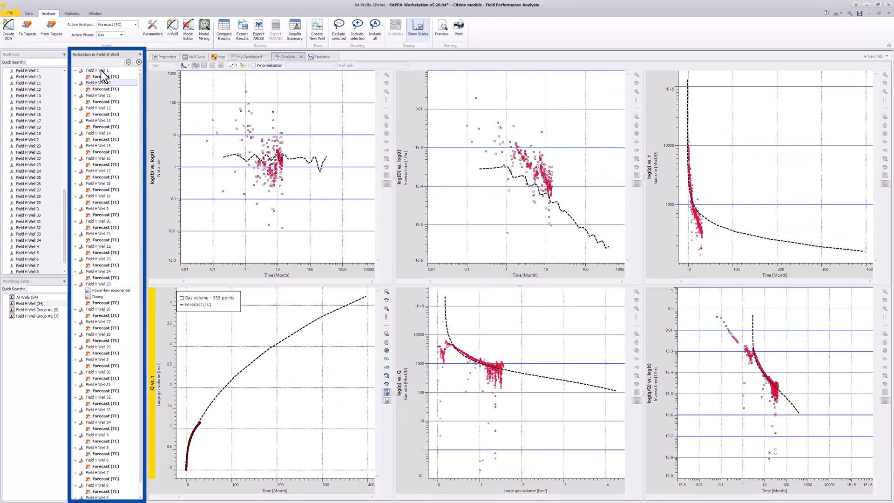
{"action": "key", "text": "Down"}
{"action": "key", "text": "Down"}
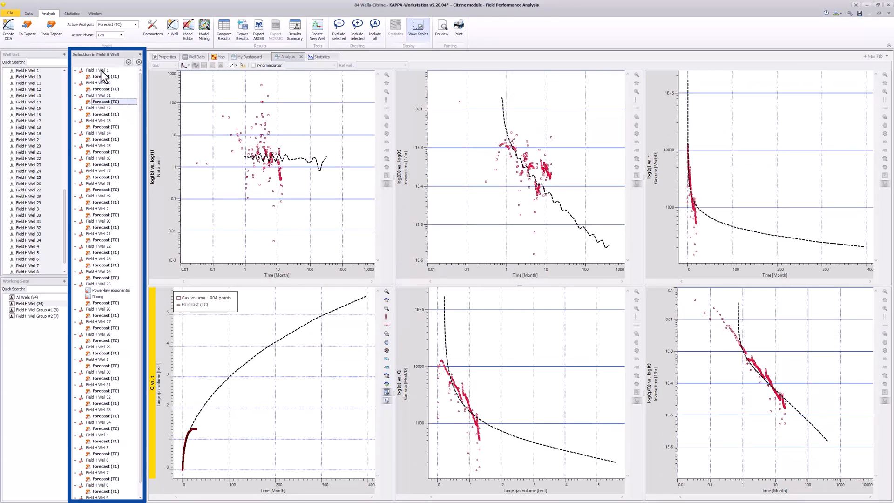
{"action": "key", "text": "Down"}
{"action": "key", "text": "Down"}
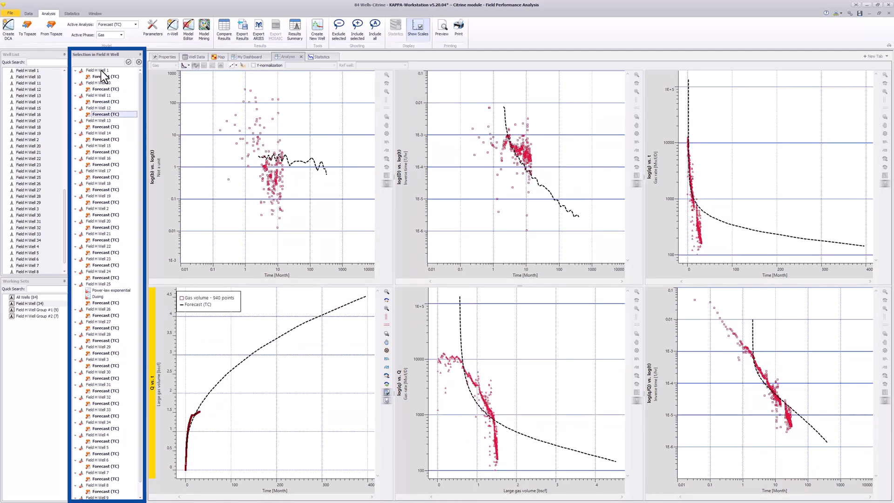
{"action": "key", "text": "Down"}
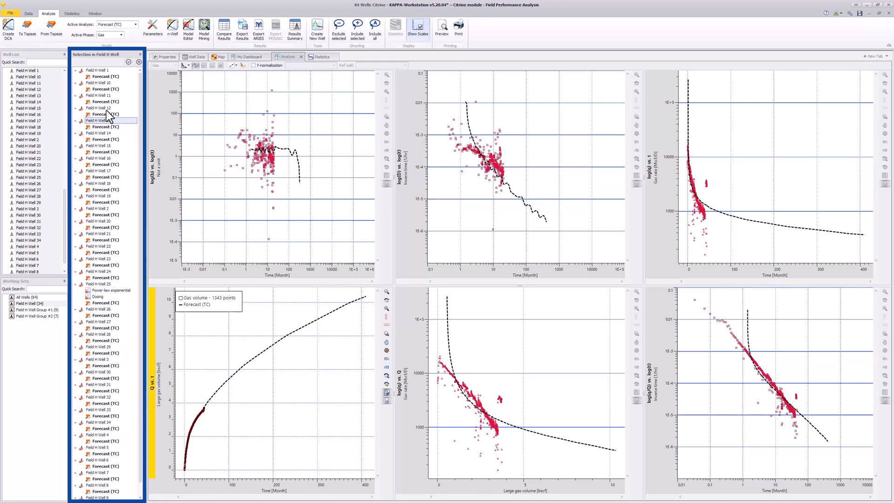
Select all Field H wells on My Dashboard and display their models on the plots
{"action": "left_click", "coordinate": [29, 14]}
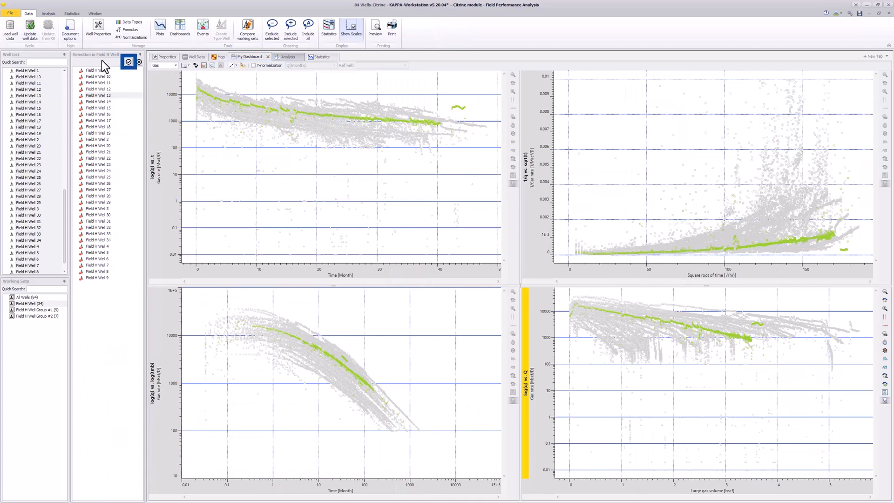
{"action": "left_click", "coordinate": [129, 62]}
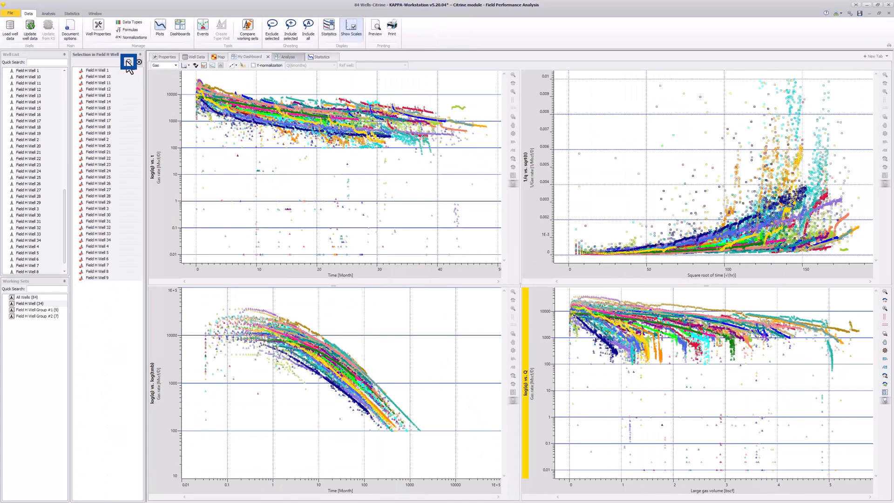
{"action": "left_click", "coordinate": [213, 69]}
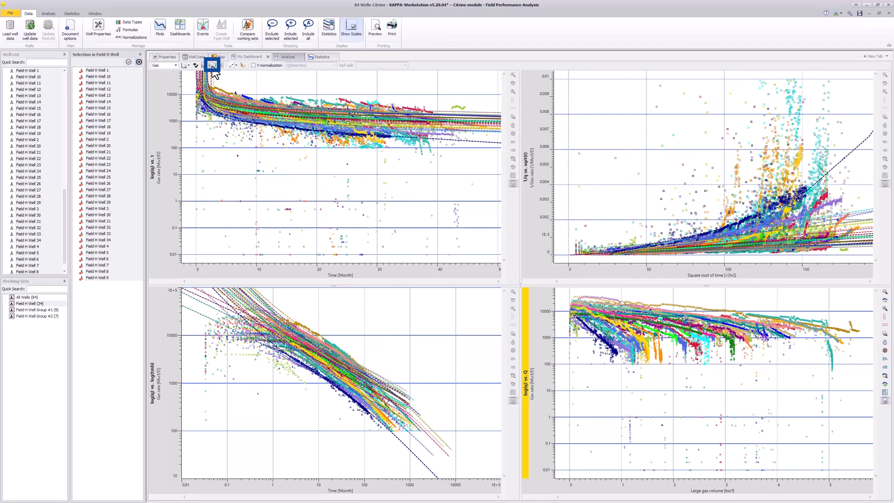
Auto-scale the dashboard plots to data and model, and zoom the 1/q vs. sqrt(t) plot vertically onto the low values
{"action": "left_click", "coordinate": [188, 65]}
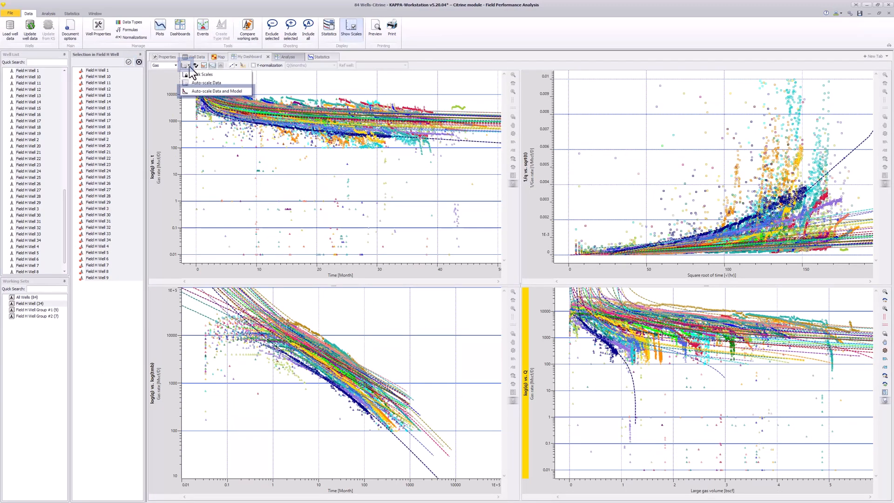
{"action": "left_click", "coordinate": [197, 91]}
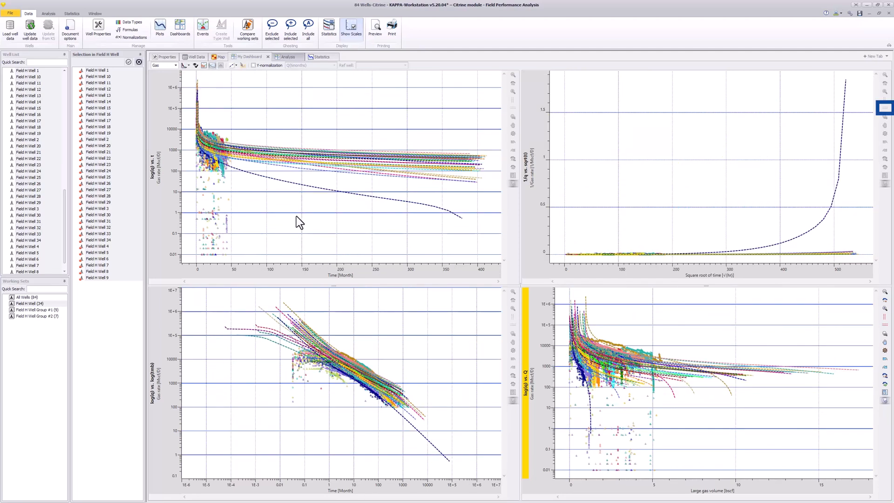
{"action": "left_click", "coordinate": [769, 192]}
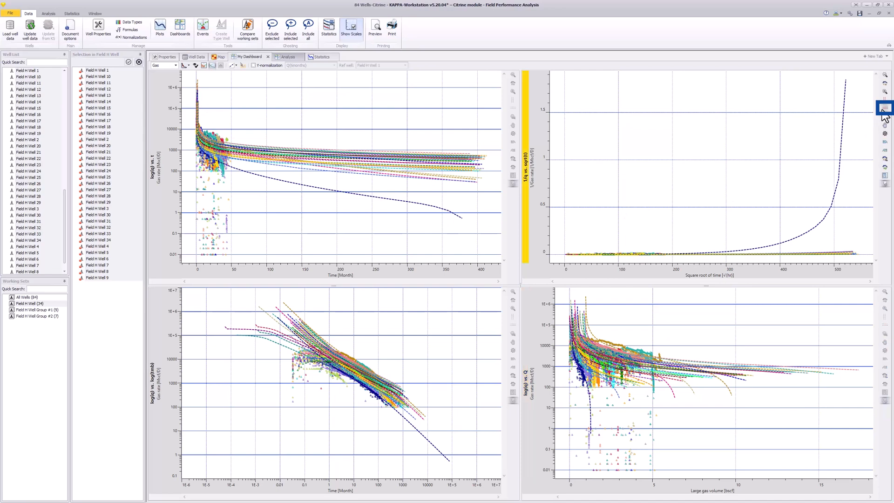
{"action": "left_click_drag", "start_coordinate": [717, 250], "coordinate": [716, 256]}
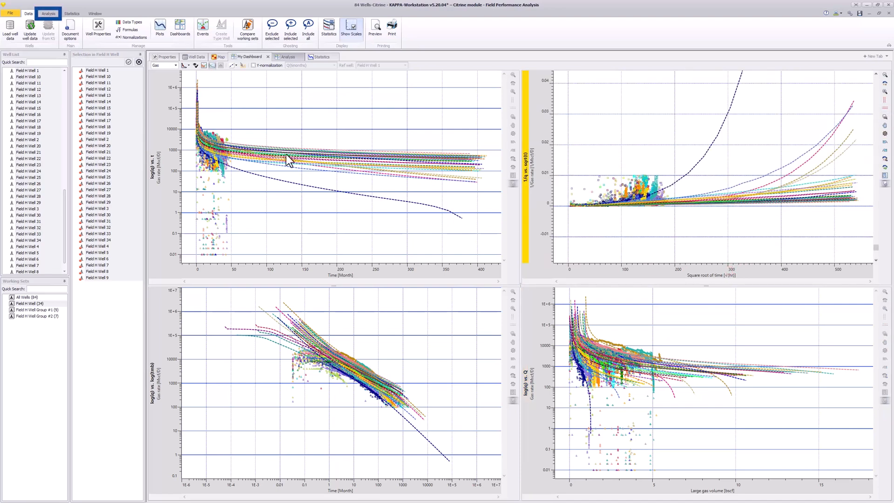
Return to the analysis of Field H Well 25 and review the results summary of the Forecast (TC) models for all wells
{"action": "left_click", "coordinate": [46, 14]}
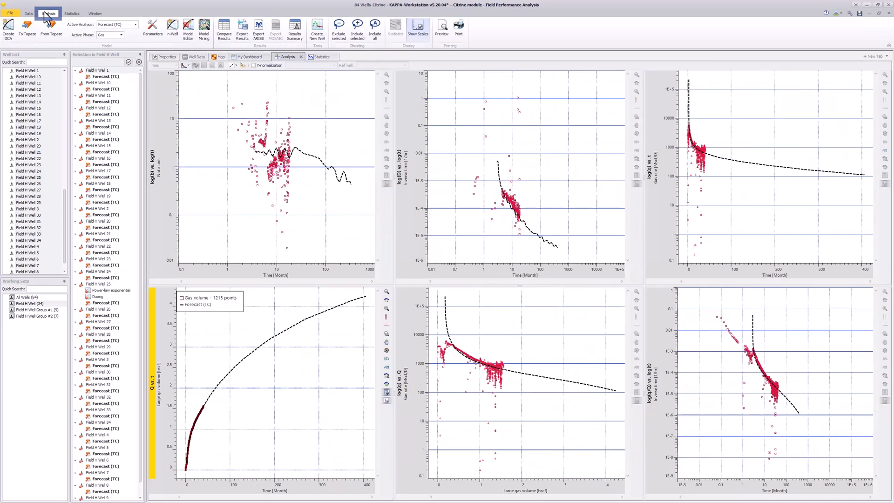
{"action": "left_click", "coordinate": [114, 284]}
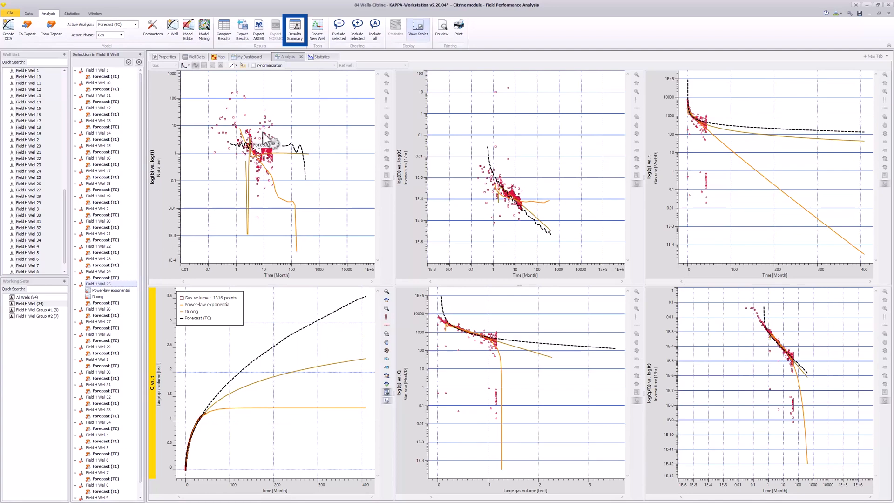
{"action": "left_click", "coordinate": [298, 40]}
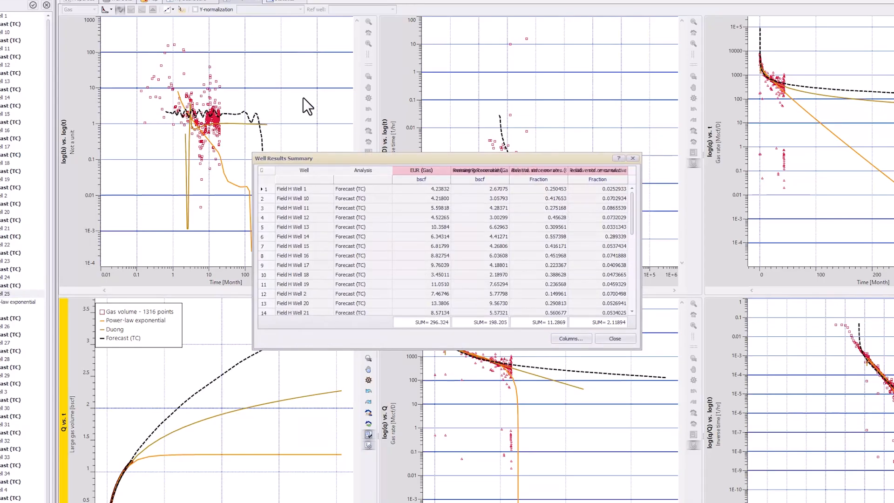
{"action": "scroll", "coordinate": [399, 227], "scroll_direction": "down", "scroll_amount": 4}
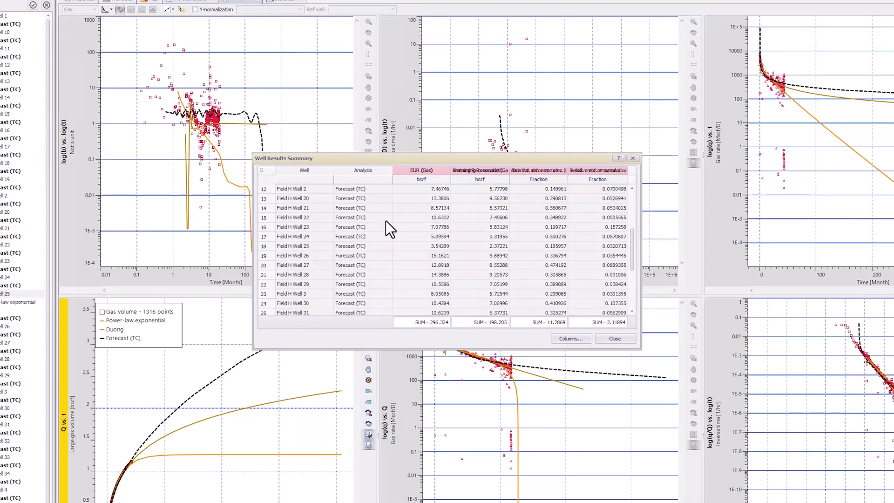
{"action": "scroll", "coordinate": [385, 222], "scroll_direction": "up", "scroll_amount": 3}
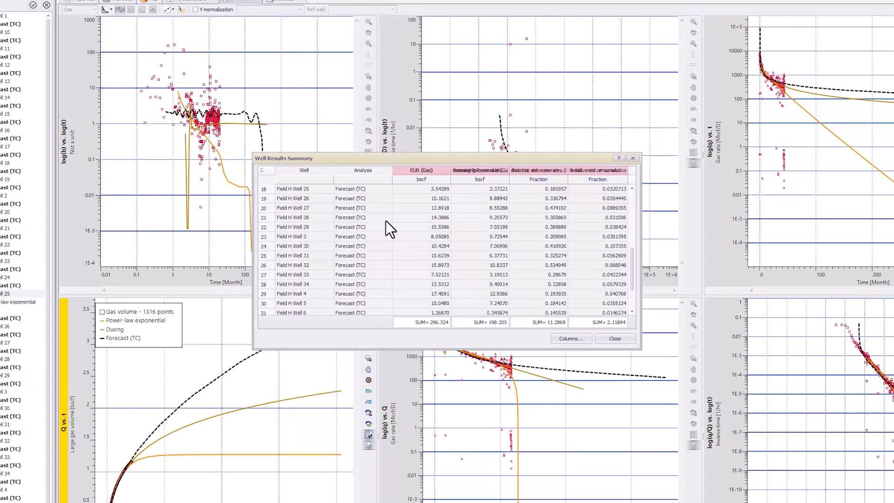
{"action": "scroll", "coordinate": [386, 220], "scroll_direction": "up", "scroll_amount": 2}
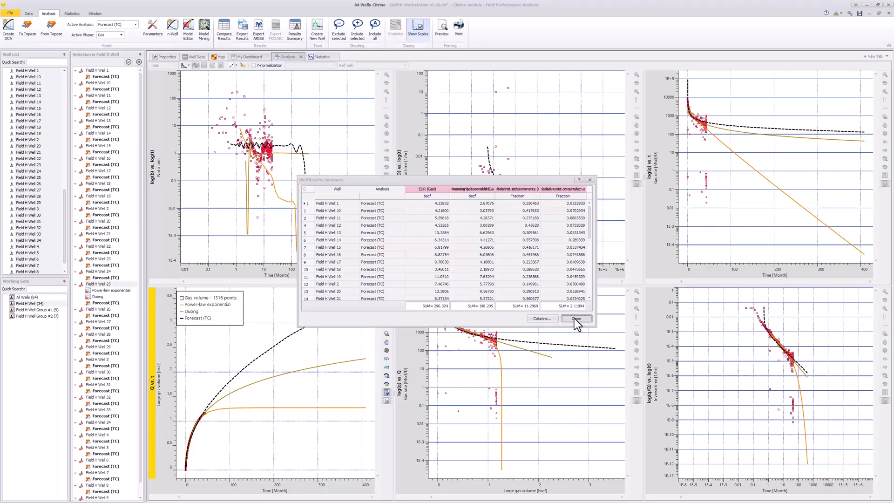
{"action": "left_click", "coordinate": [614, 339]}
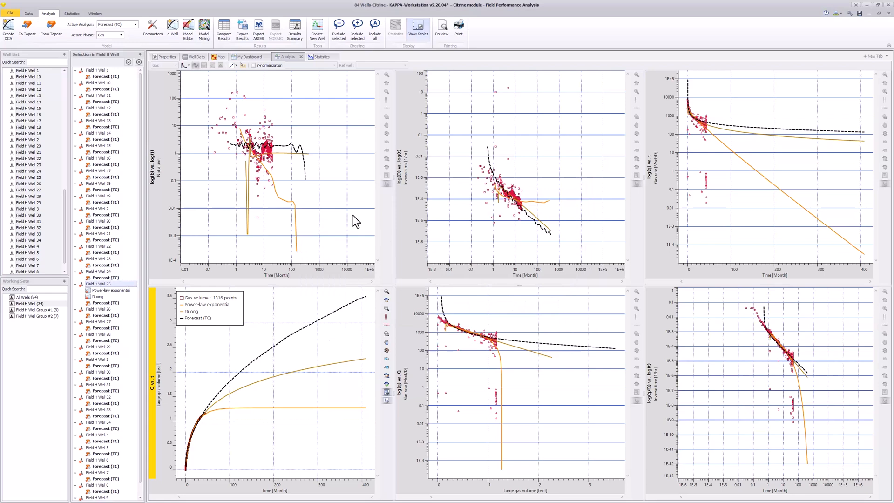
Export the Forecast (TC) gas analyses of all Field H wells to ARIES with qualifier CITRINE, saved as text file FieldH_TransientDC in the Aries folder
{"action": "left_click", "coordinate": [262, 36]}
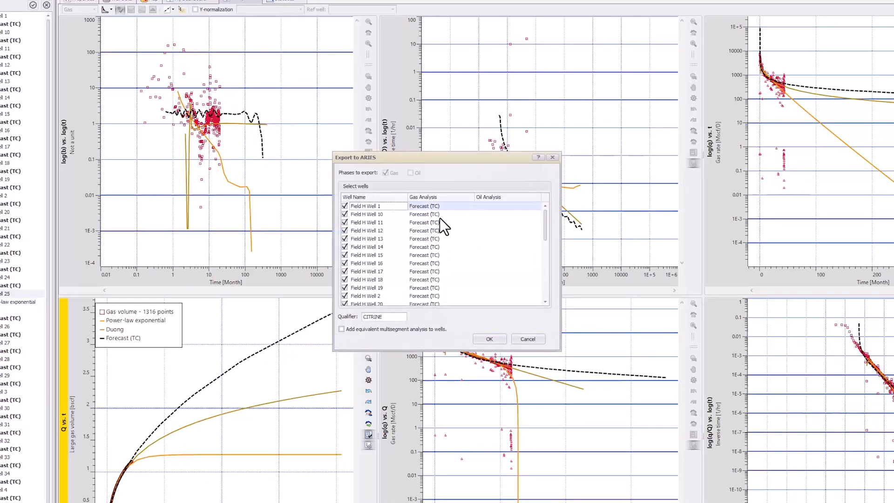
{"action": "scroll", "coordinate": [460, 235], "scroll_direction": "down", "scroll_amount": 7}
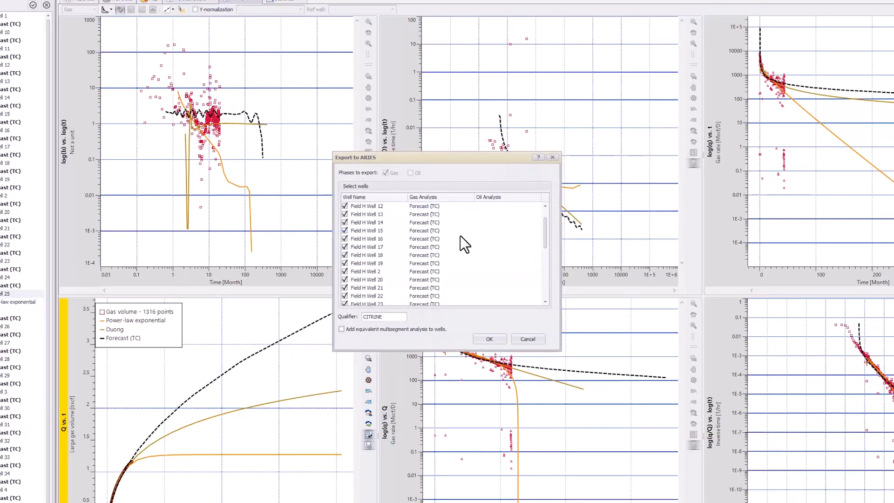
{"action": "scroll", "coordinate": [460, 235], "scroll_direction": "up", "scroll_amount": 7}
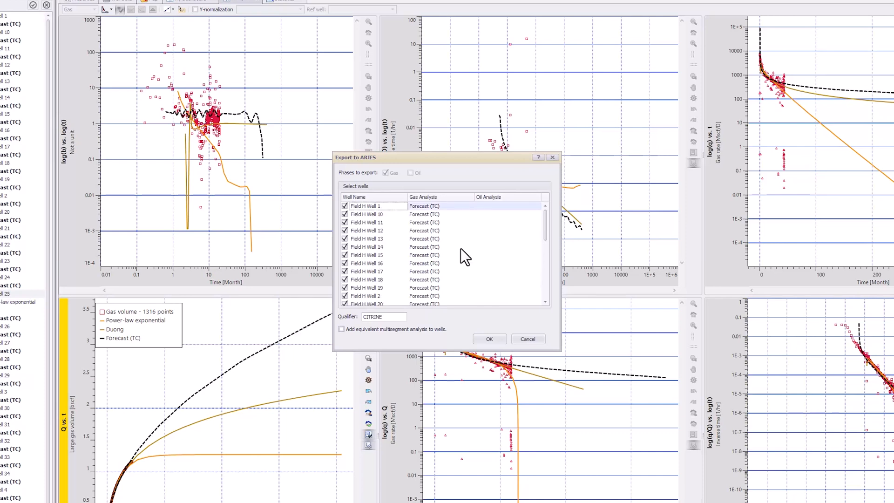
{"action": "left_click", "coordinate": [489, 340]}
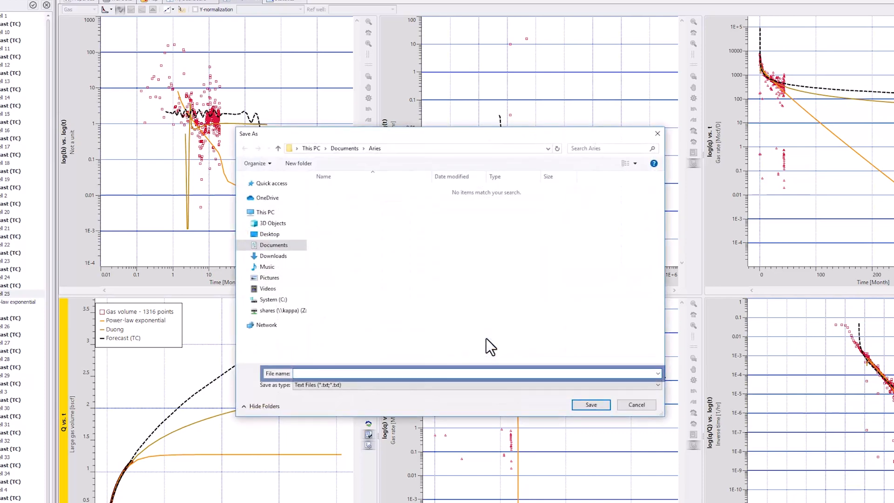
{"action": "type", "text": "FieldH_TransientDC"}
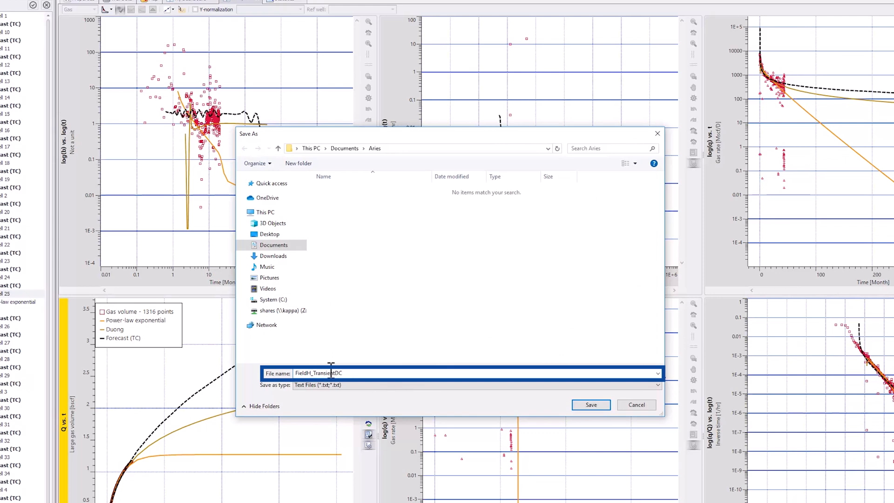
{"action": "left_click", "coordinate": [578, 406]}
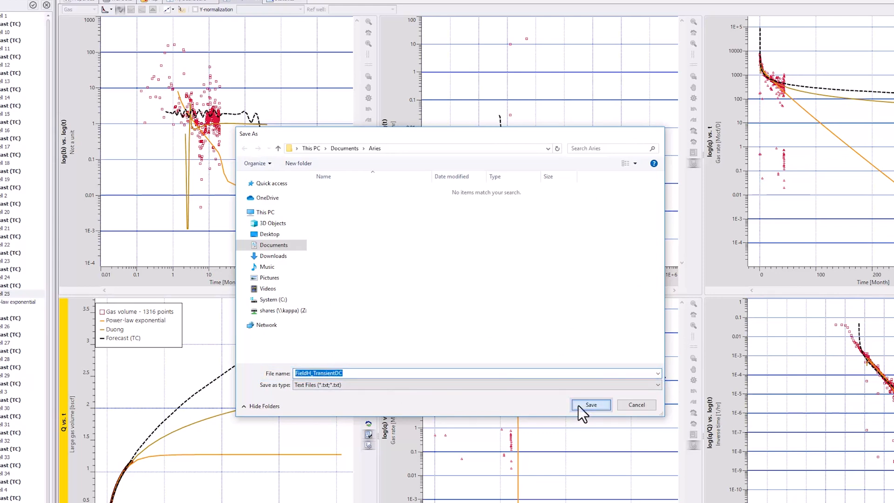